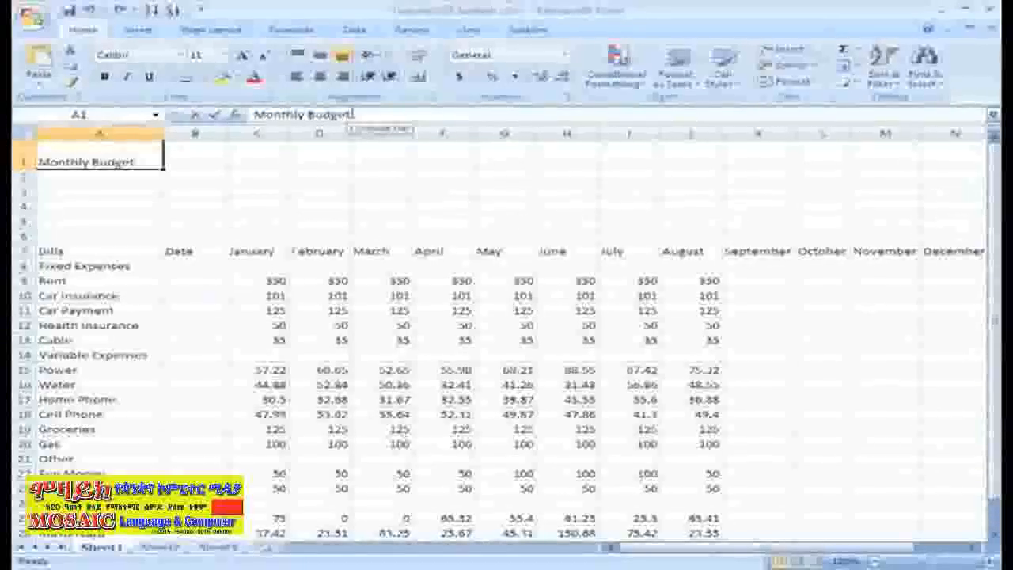
Step: Make the Monthly Budget title in cell A1 bold
{"action": "left_click_drag", "start_coordinate": [353, 114], "coordinate": [250, 117]}
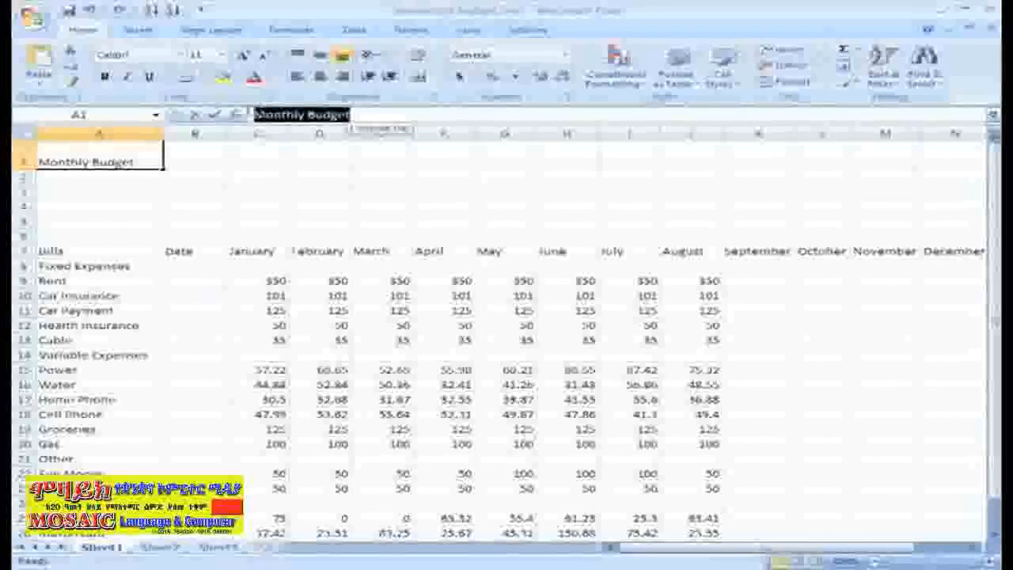
{"action": "left_click", "coordinate": [105, 76]}
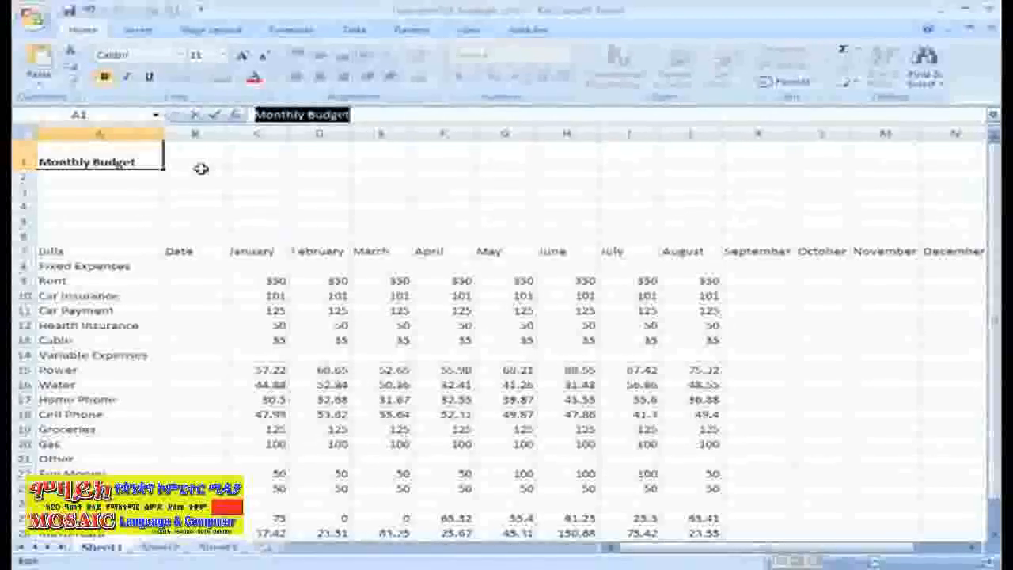
Step: Bold the expense labels in A8:A27 and the heading row 7 that holds Bills, Date and the months
{"action": "left_click", "coordinate": [103, 132]}
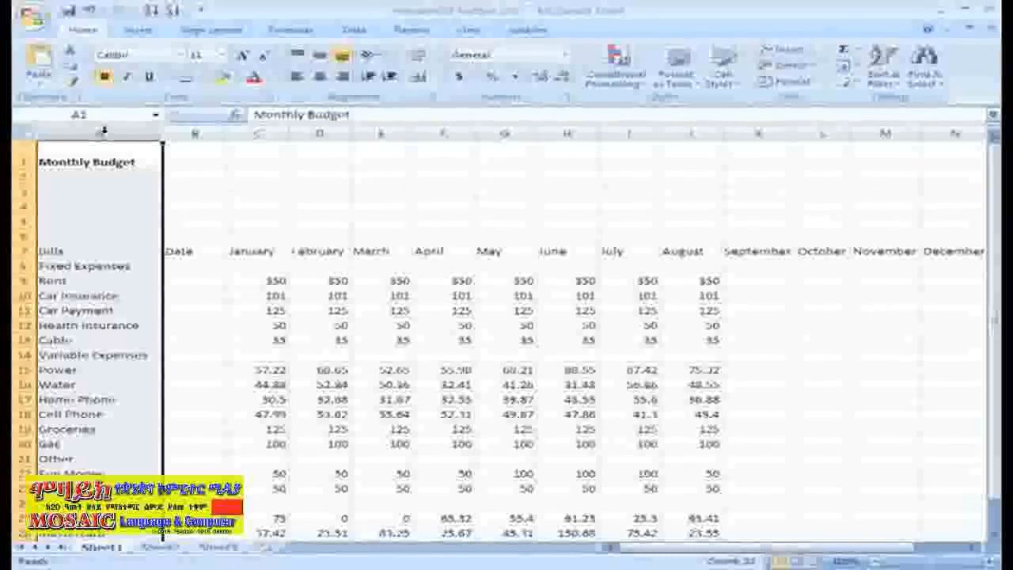
{"action": "left_click", "coordinate": [67, 267]}
{"action": "left_click_drag", "start_coordinate": [67, 267], "coordinate": [65, 520]}
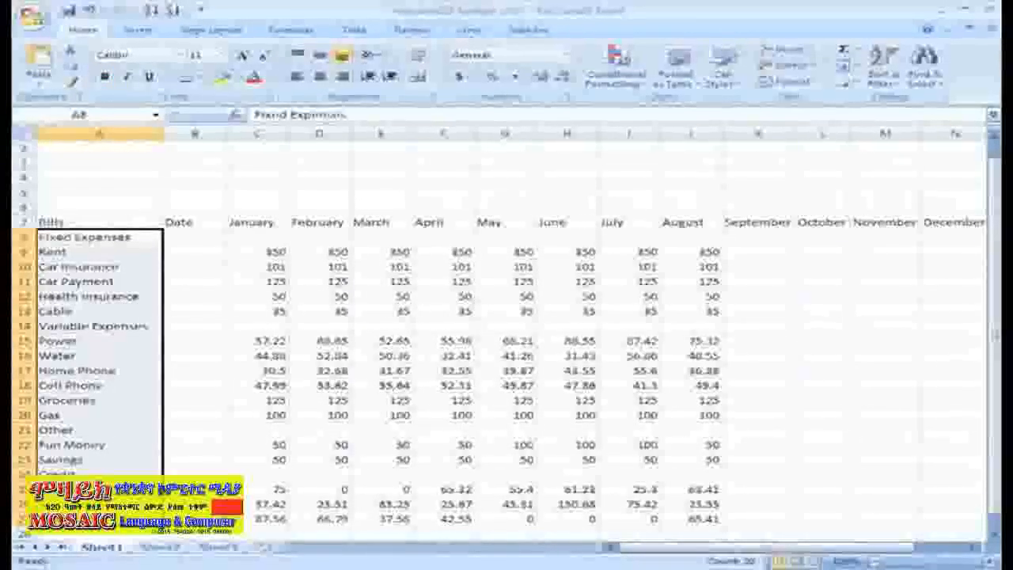
{"action": "left_click", "coordinate": [106, 77]}
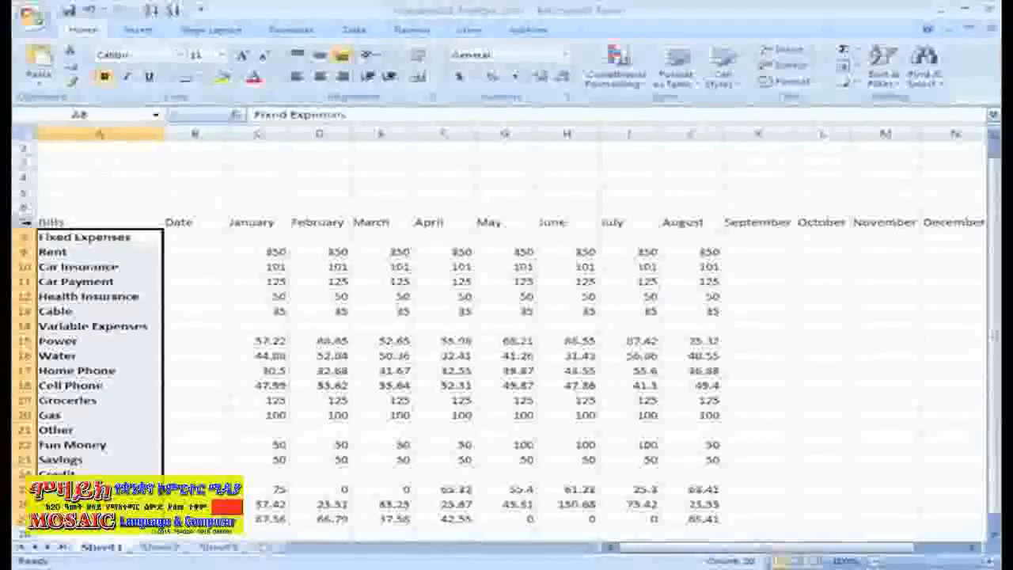
{"action": "left_click", "coordinate": [22, 222]}
{"action": "left_click", "coordinate": [102, 76]}
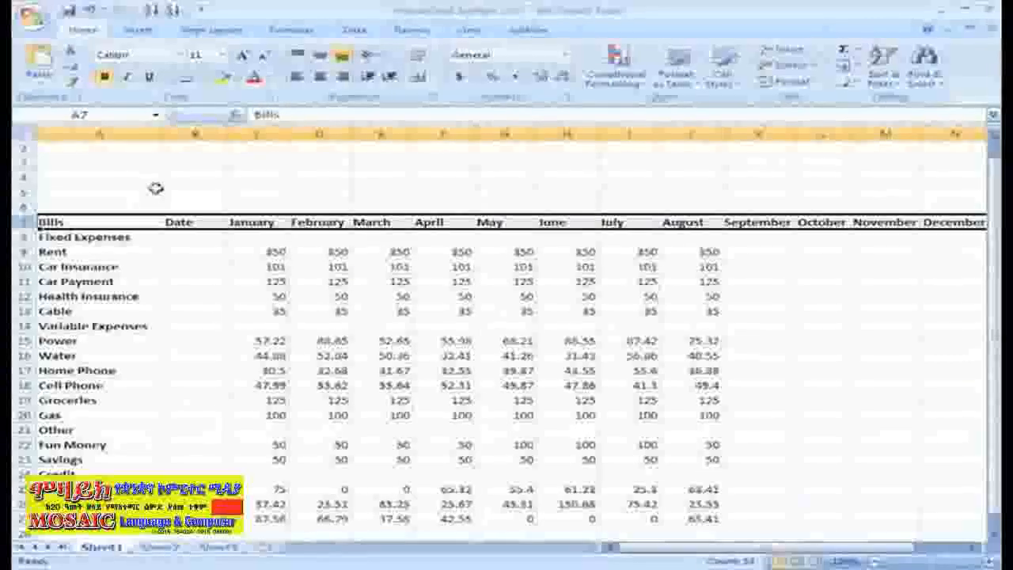
Step: Italicize the Monthly Budget title in cell A1
{"action": "scroll", "coordinate": [153, 182], "scroll_direction": "up", "scroll_amount": 1}
{"action": "left_click", "coordinate": [101, 161]}
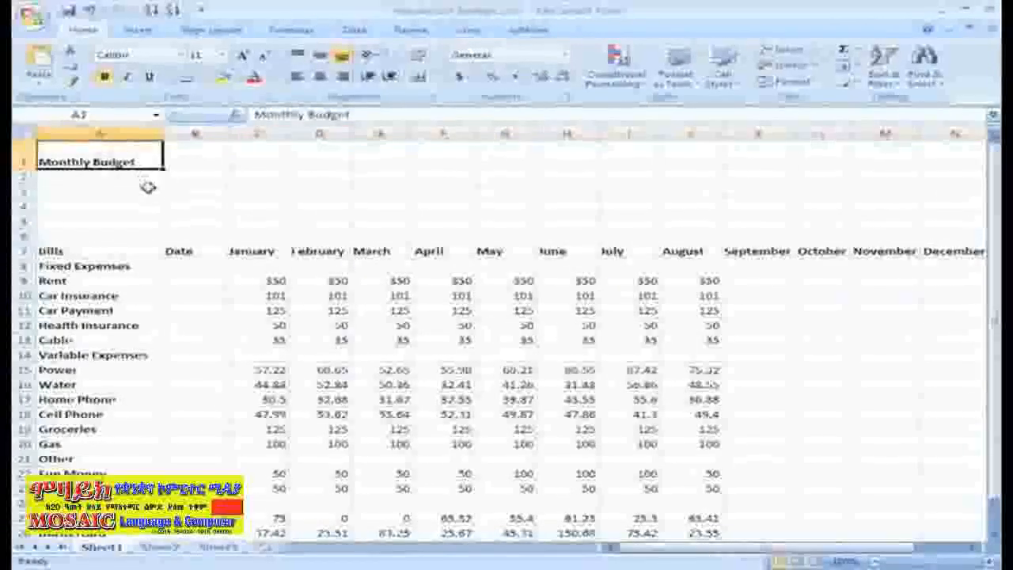
{"action": "left_click", "coordinate": [128, 77]}
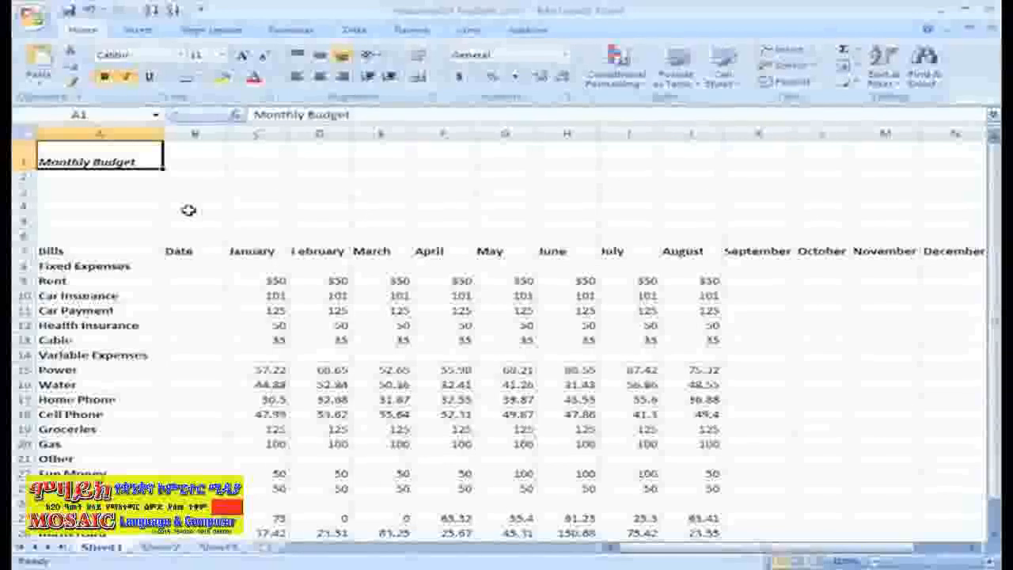
Step: Enter the label Total in cell A29, below the list of expenses
{"action": "scroll", "coordinate": [188, 209], "scroll_direction": "down", "scroll_amount": 4}
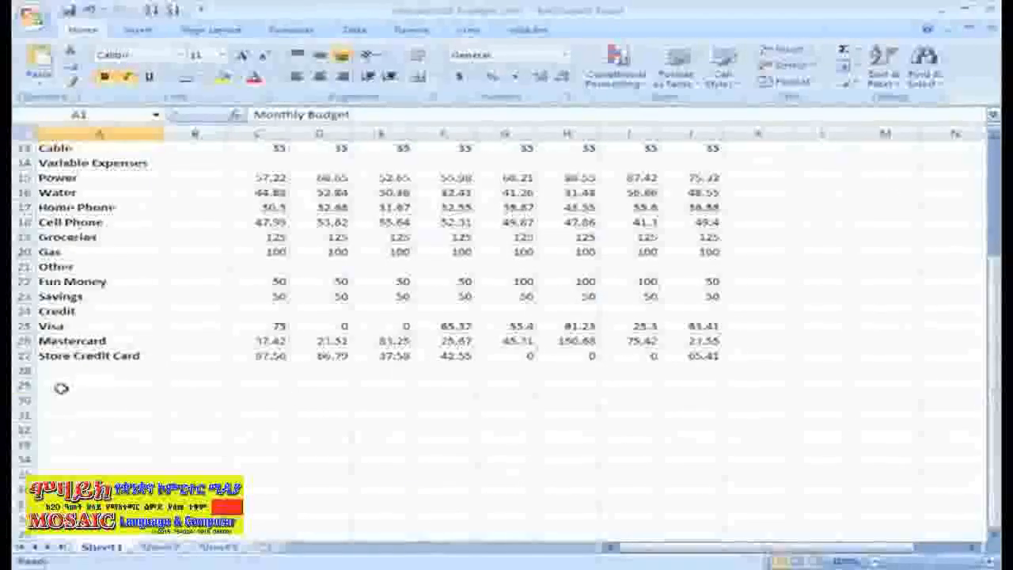
{"action": "left_click", "coordinate": [61, 387]}
{"action": "type", "text": "Tot"}
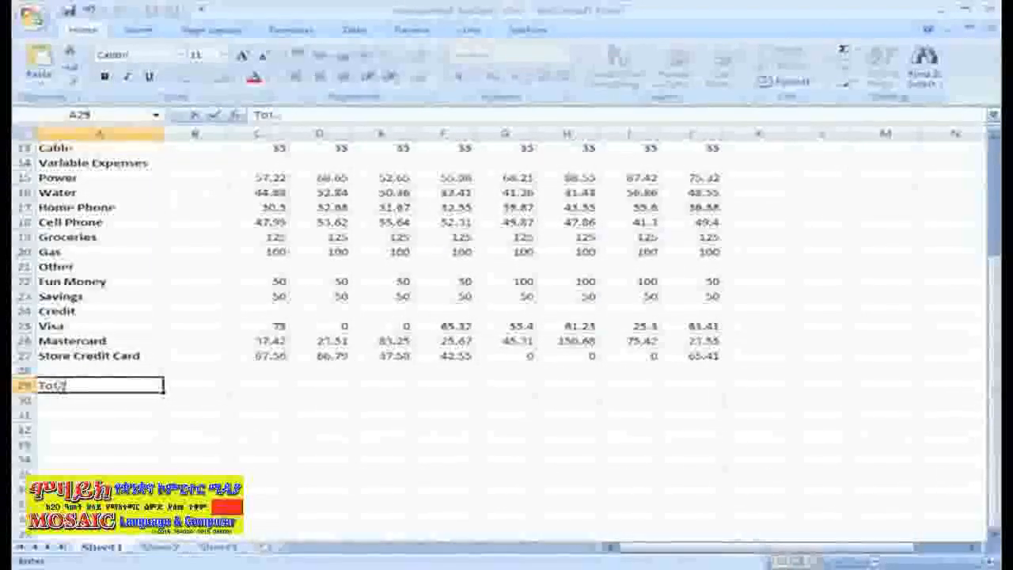
{"action": "type", "text": "al"}
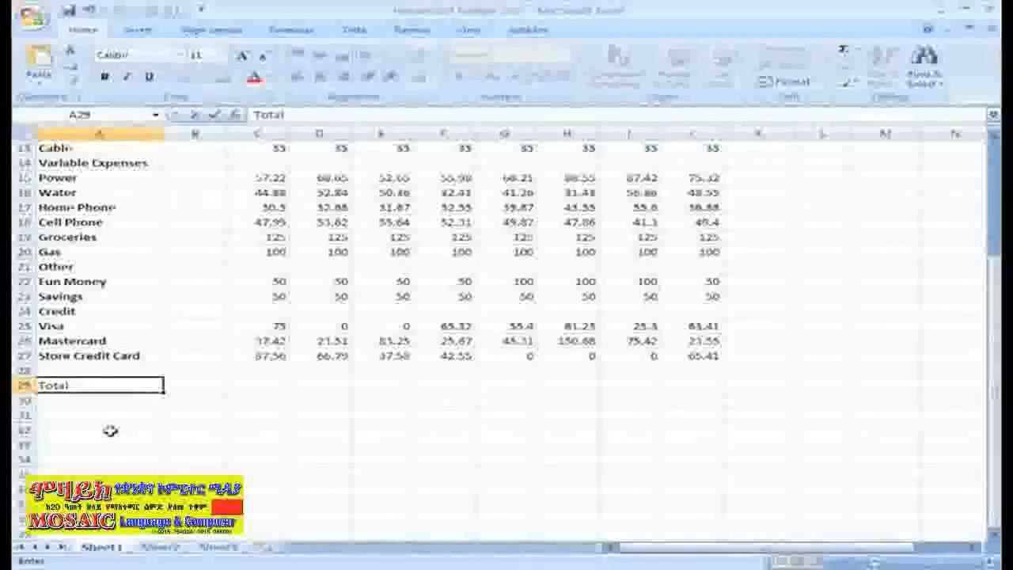
{"action": "left_click", "coordinate": [111, 430]}
Step: Make the Total label in cell A29 bold
{"action": "left_click", "coordinate": [90, 384]}
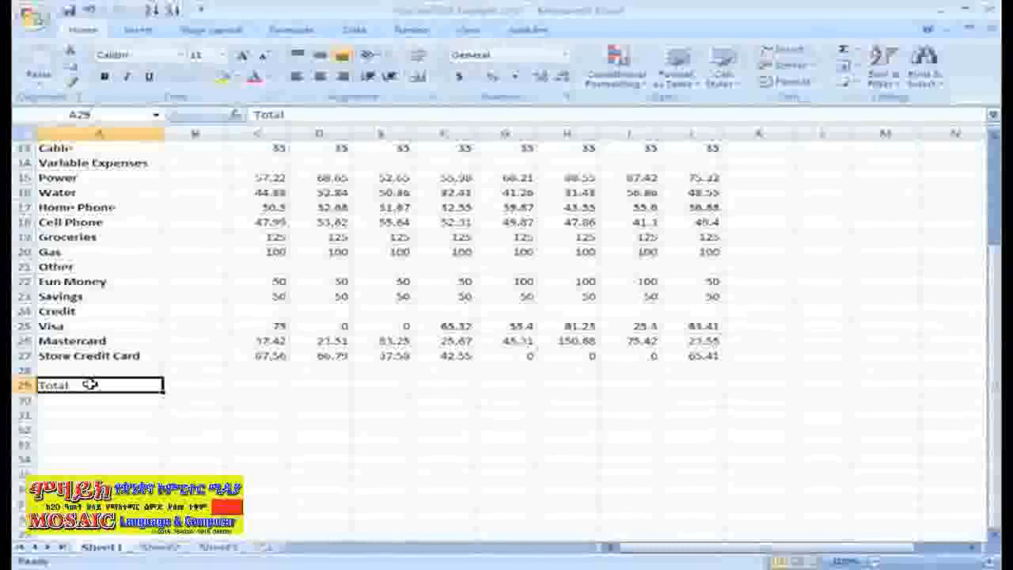
{"action": "left_click", "coordinate": [104, 79]}
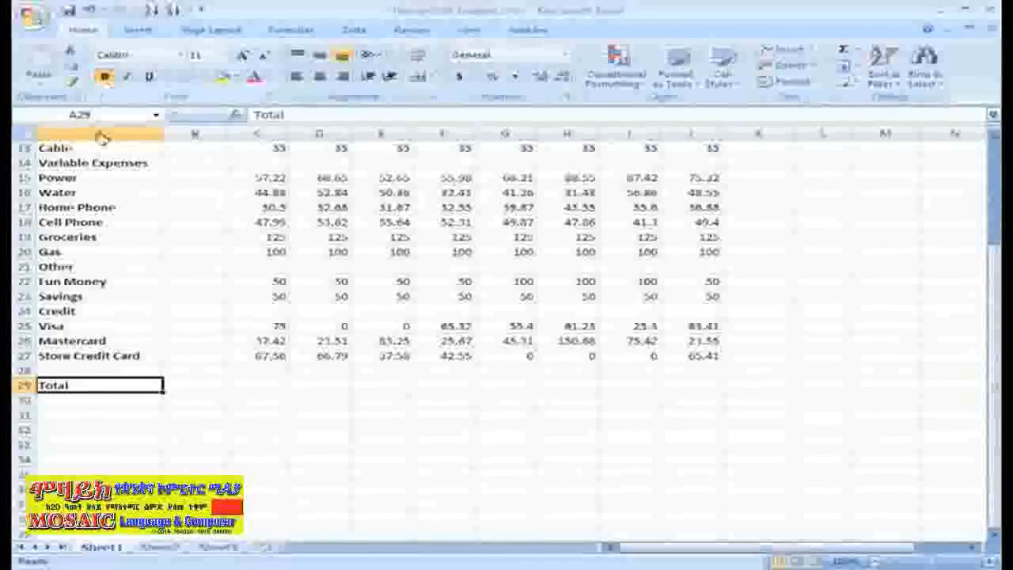
{"action": "left_click", "coordinate": [108, 413]}
Step: Apply a single underline to the Total label in cell A29
{"action": "left_click", "coordinate": [99, 386]}
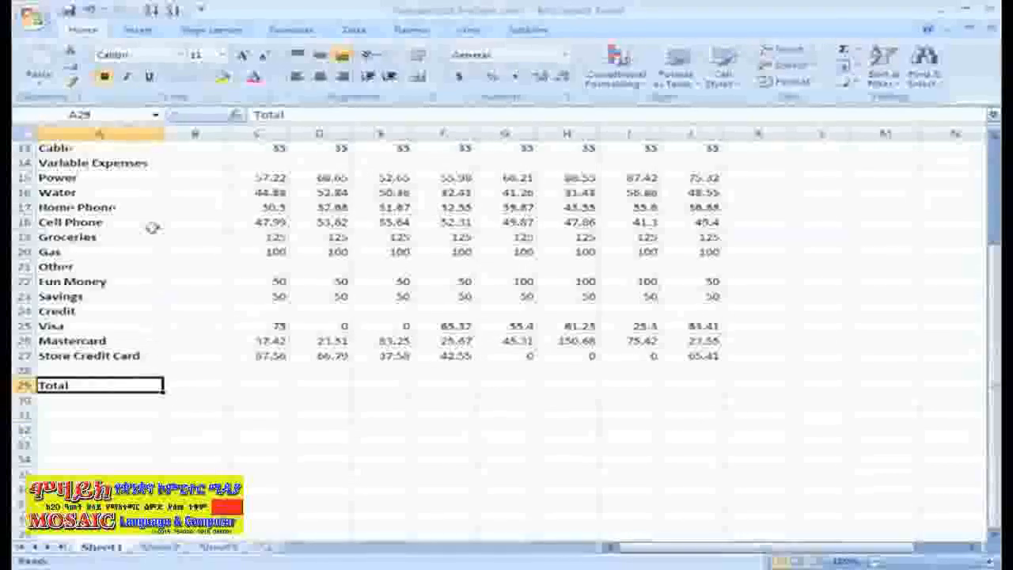
{"action": "left_click", "coordinate": [149, 75]}
{"action": "left_click", "coordinate": [107, 429]}
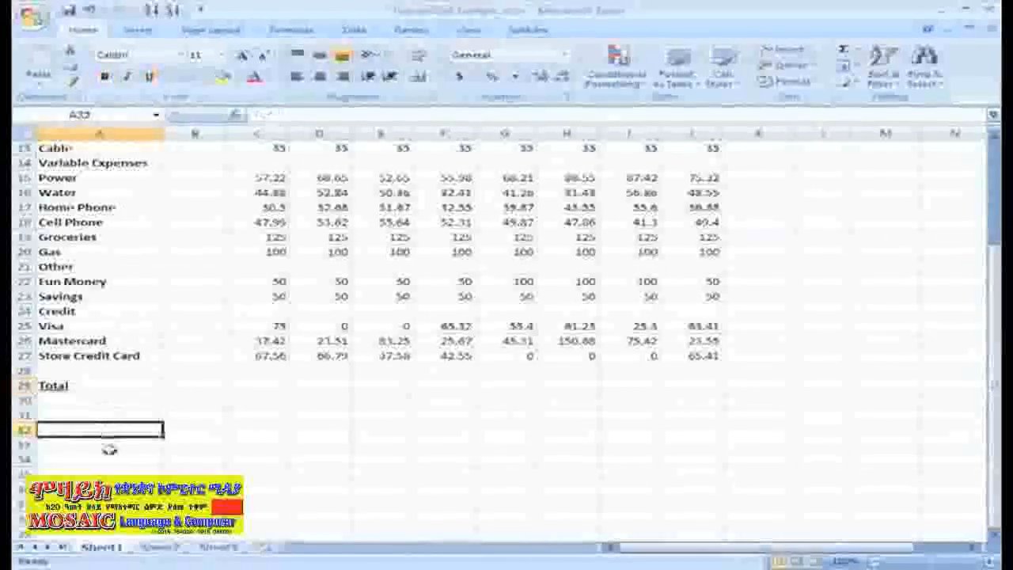
Step: Apply a double underline to the Total label in cell A29
{"action": "left_click", "coordinate": [102, 384]}
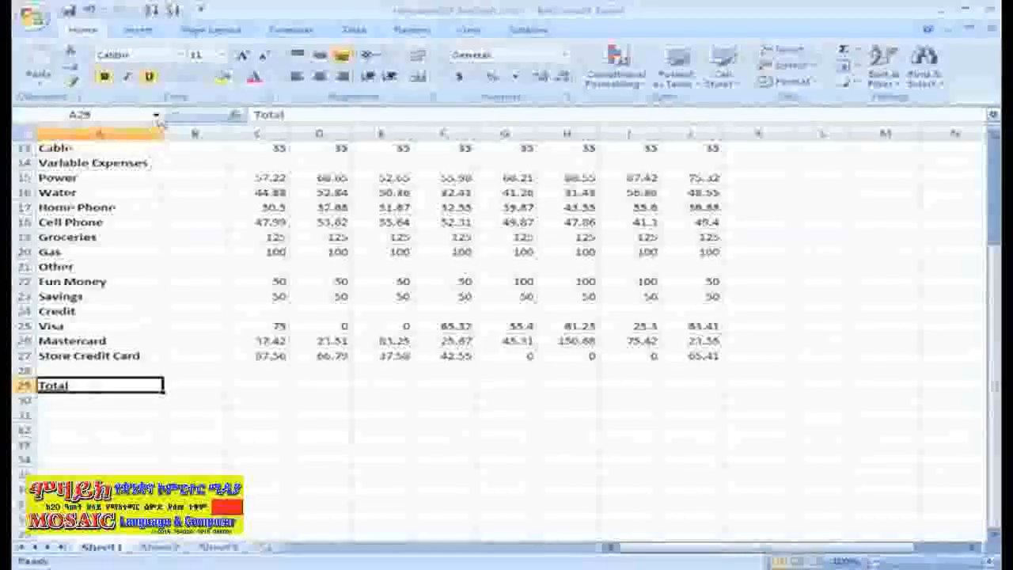
{"action": "left_click", "coordinate": [162, 76]}
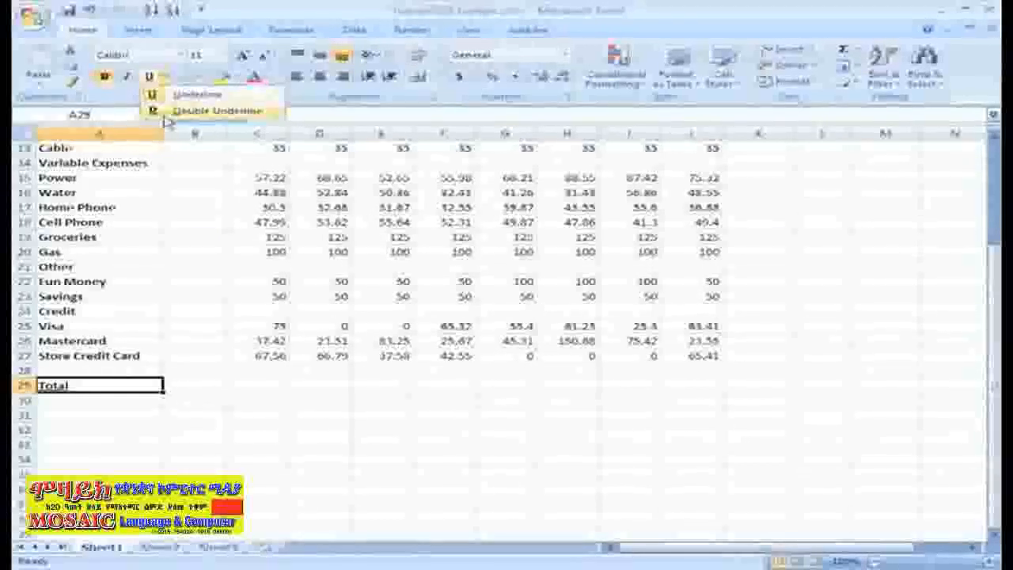
{"action": "left_click", "coordinate": [169, 110]}
{"action": "left_click", "coordinate": [87, 414]}
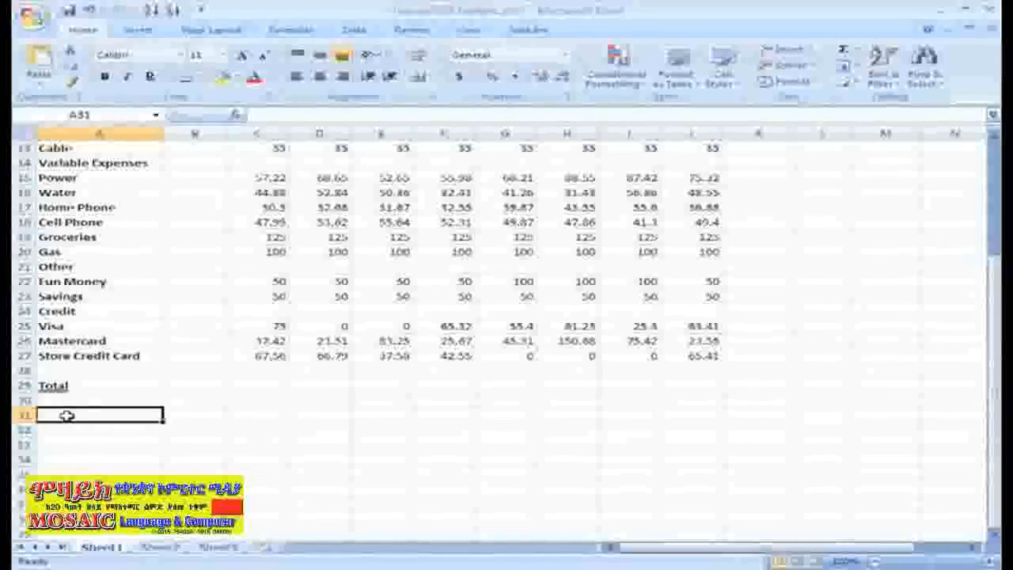
Step: Change the font of the heading row 7 with Bills, Date and the months to Tahoma
{"action": "scroll", "coordinate": [67, 414], "scroll_direction": "up", "scroll_amount": 4}
{"action": "left_click", "coordinate": [24, 251]}
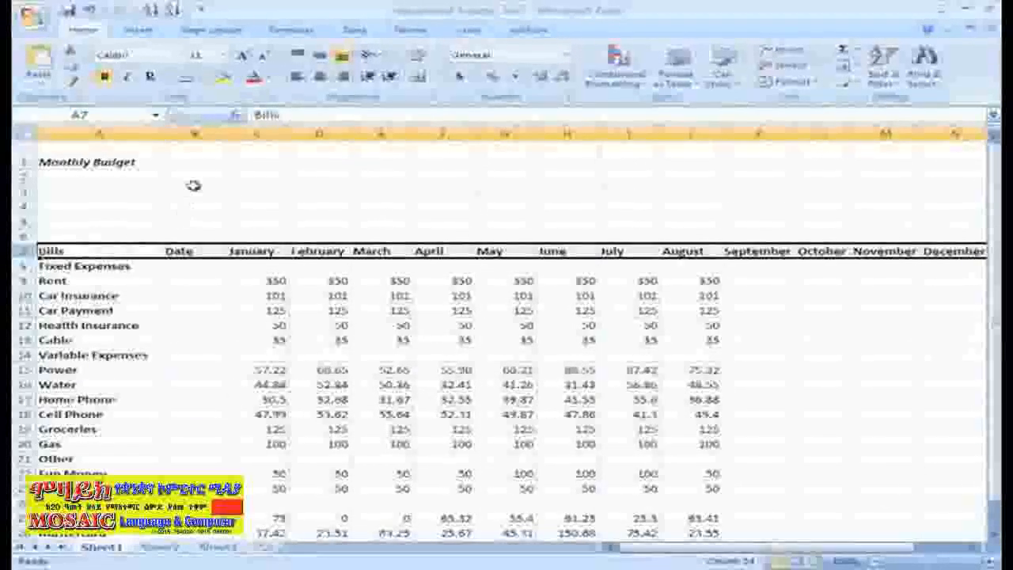
{"action": "left_click", "coordinate": [180, 55]}
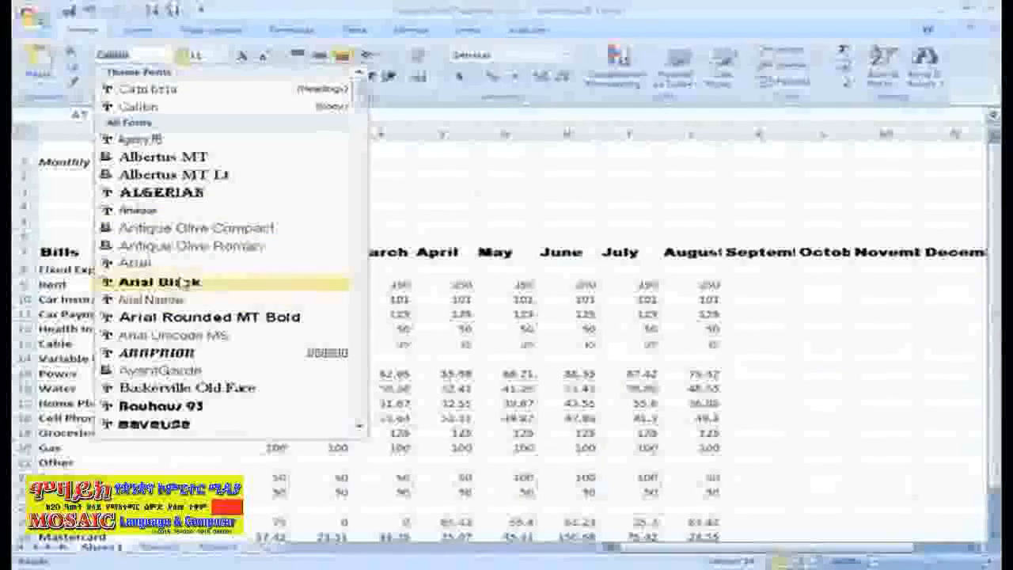
{"action": "scroll", "coordinate": [358, 427], "scroll_direction": "down", "scroll_amount": 4}
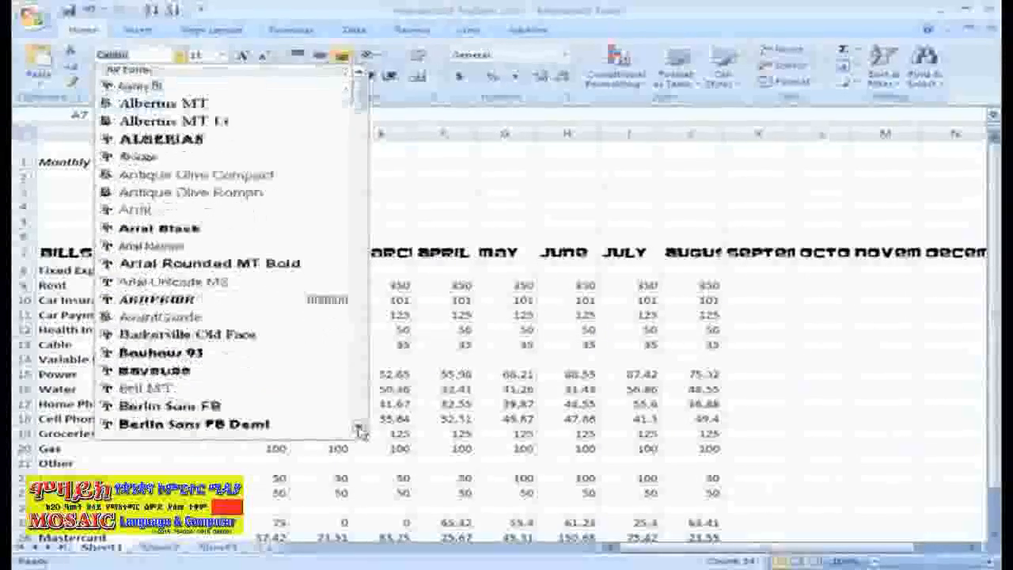
{"action": "scroll", "coordinate": [359, 429], "scroll_direction": "down", "scroll_amount": 10}
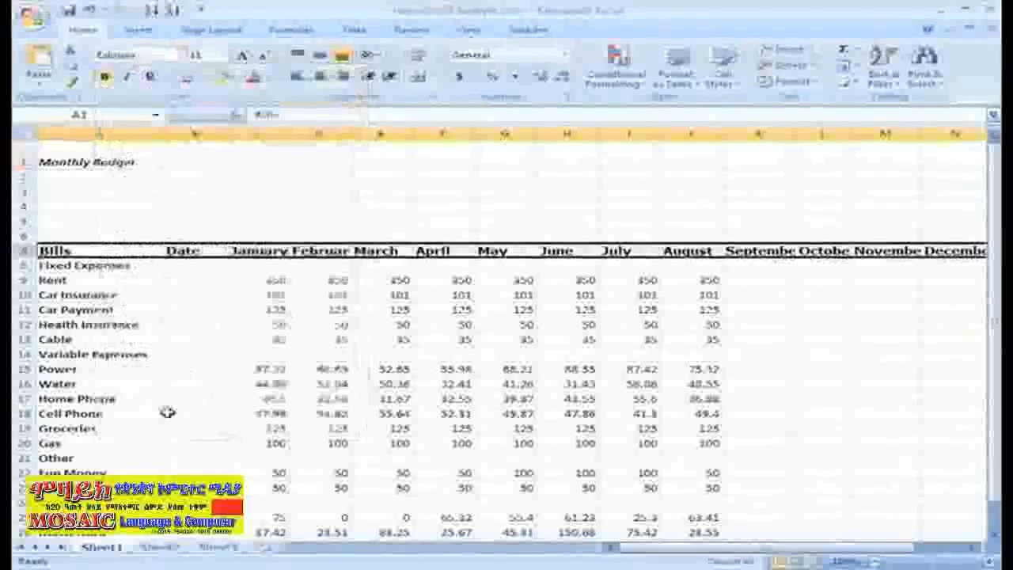
Step: Set the Monthly Budget title in A1 to the Antique Olive Roman font at size 24
{"action": "left_click", "coordinate": [153, 158]}
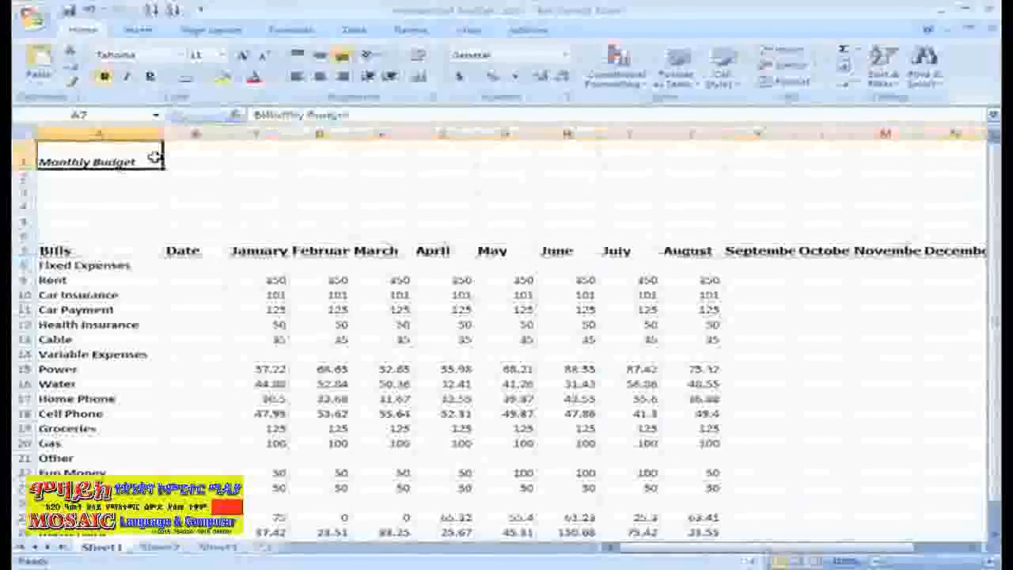
{"action": "left_click", "coordinate": [180, 54]}
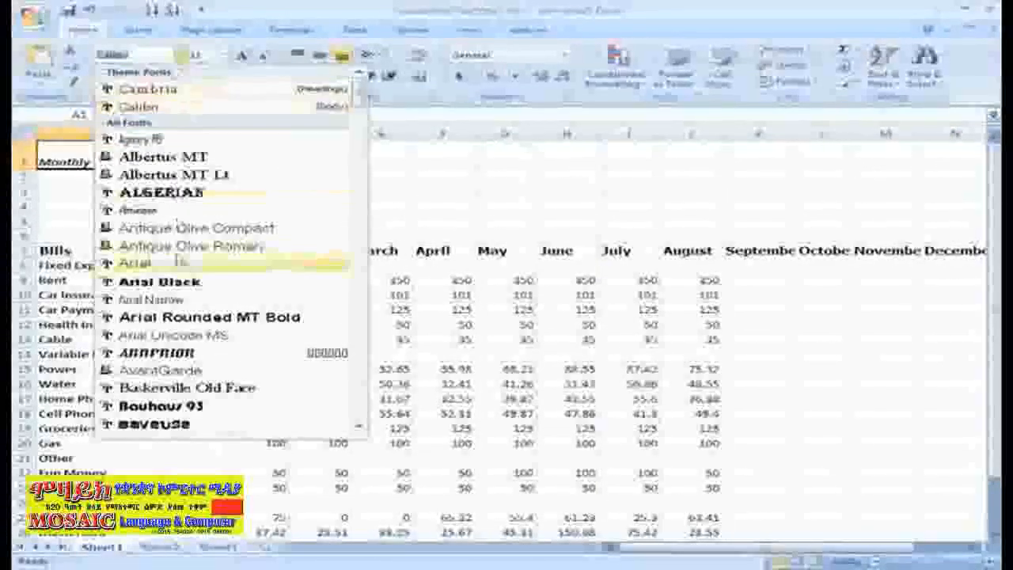
{"action": "left_click", "coordinate": [184, 246]}
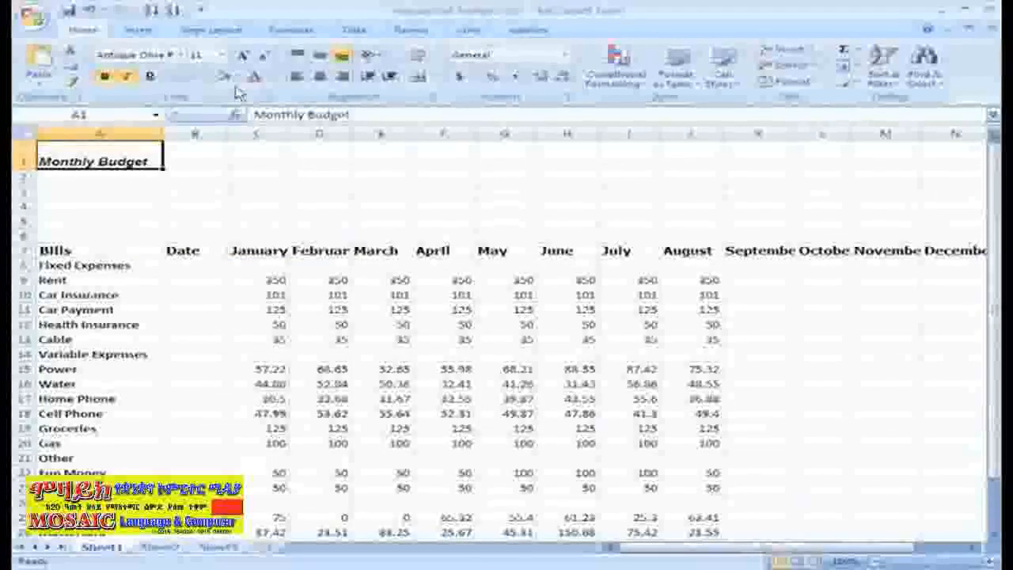
{"action": "left_click", "coordinate": [221, 54]}
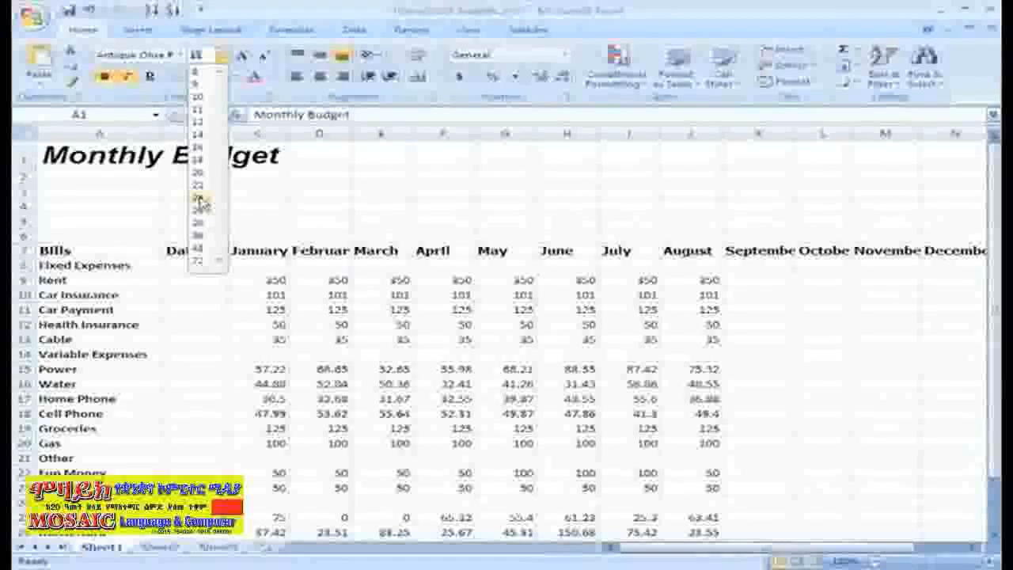
{"action": "left_click", "coordinate": [198, 197]}
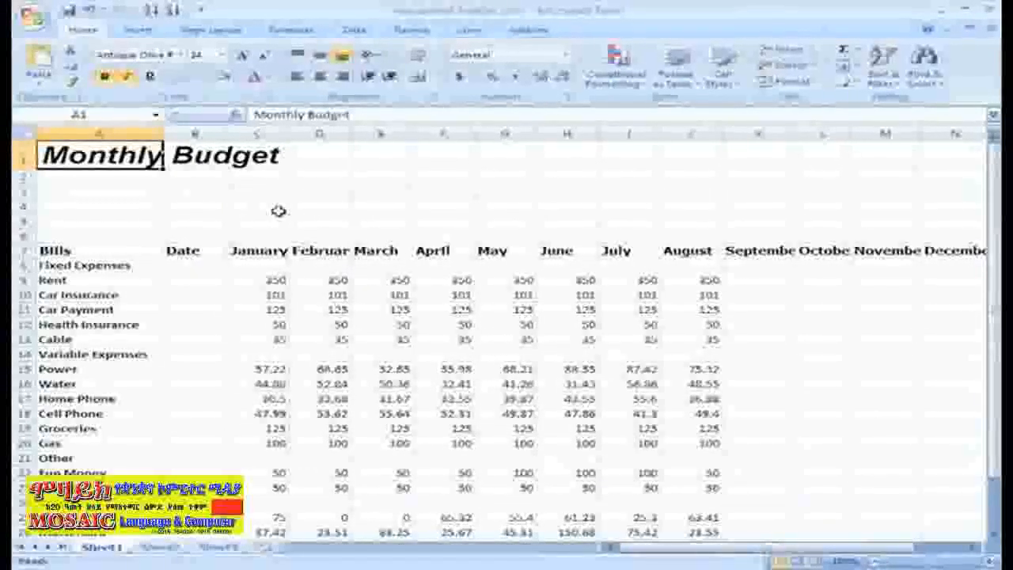
Step: Change the font color of the Total label in A29 to a medium blue from the standard shades of the Colors dialog
{"action": "scroll", "coordinate": [208, 357], "scroll_direction": "down", "scroll_amount": 2}
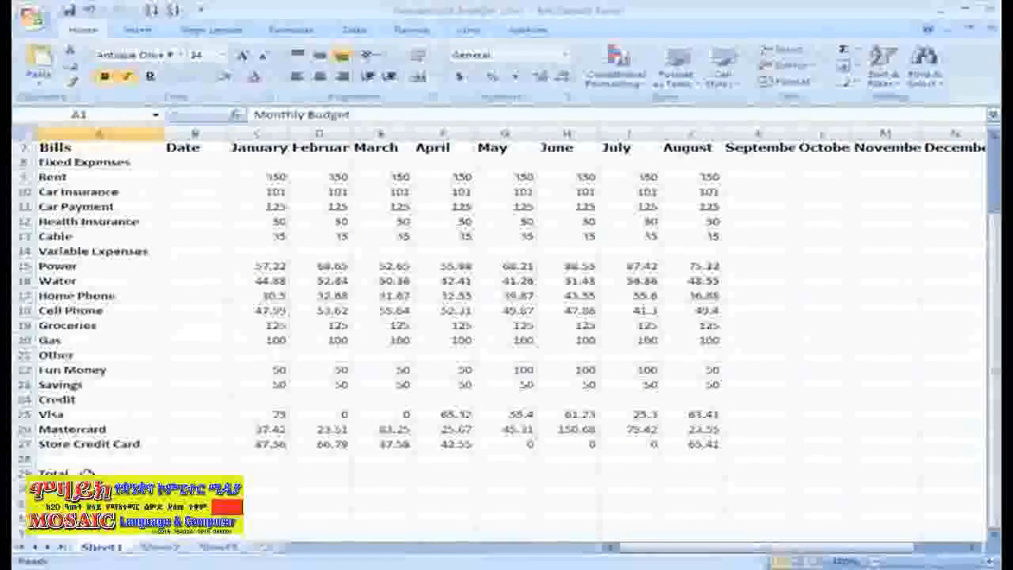
{"action": "left_click", "coordinate": [139, 469]}
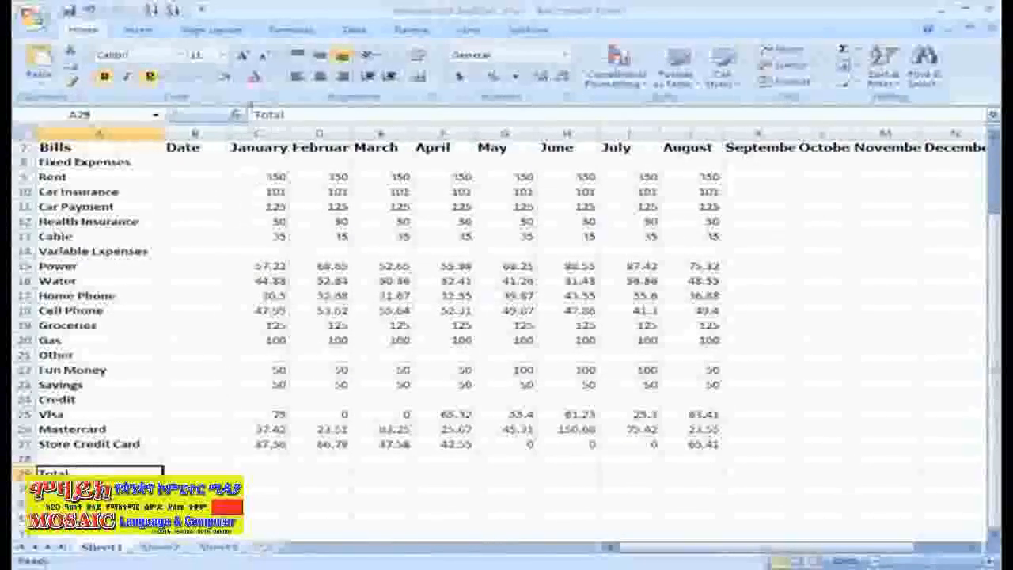
{"action": "left_click", "coordinate": [268, 77]}
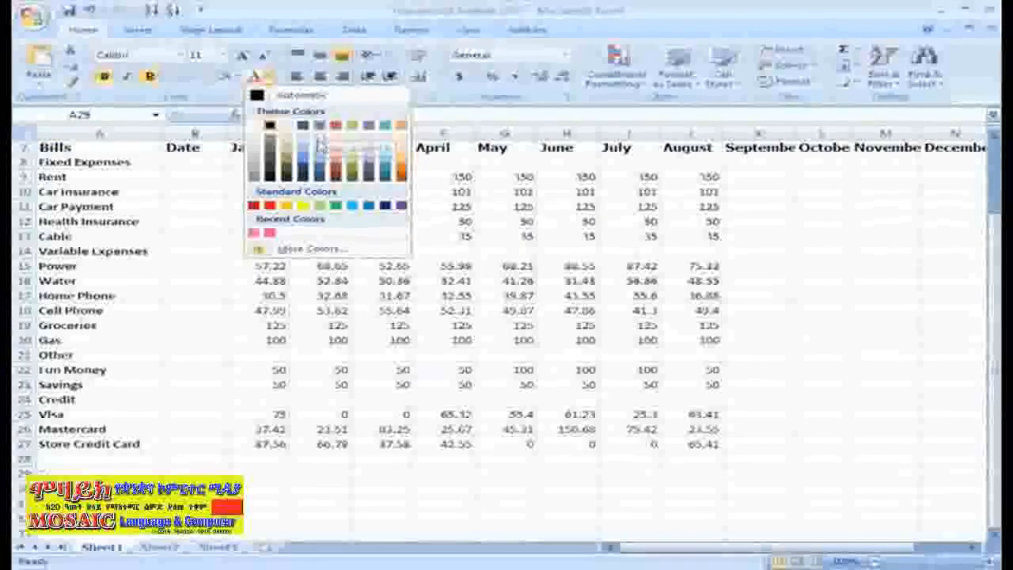
{"action": "left_click", "coordinate": [316, 248]}
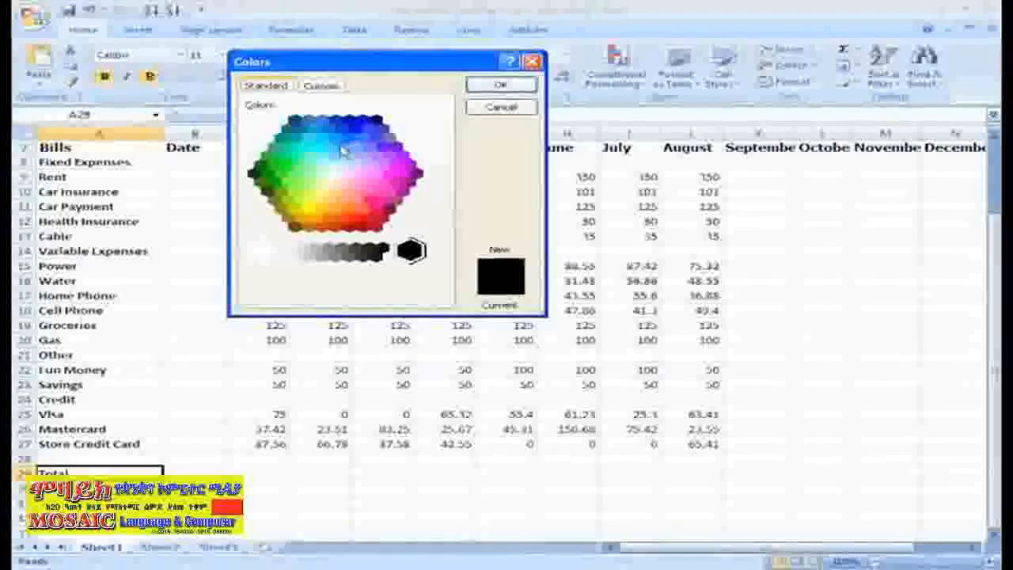
{"action": "left_click", "coordinate": [348, 140]}
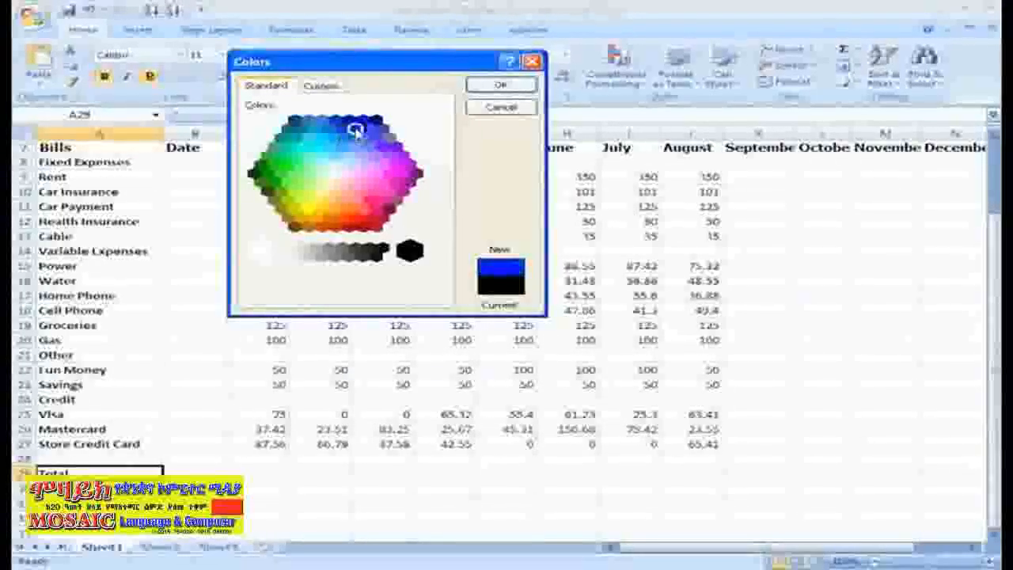
{"action": "left_click", "coordinate": [368, 130]}
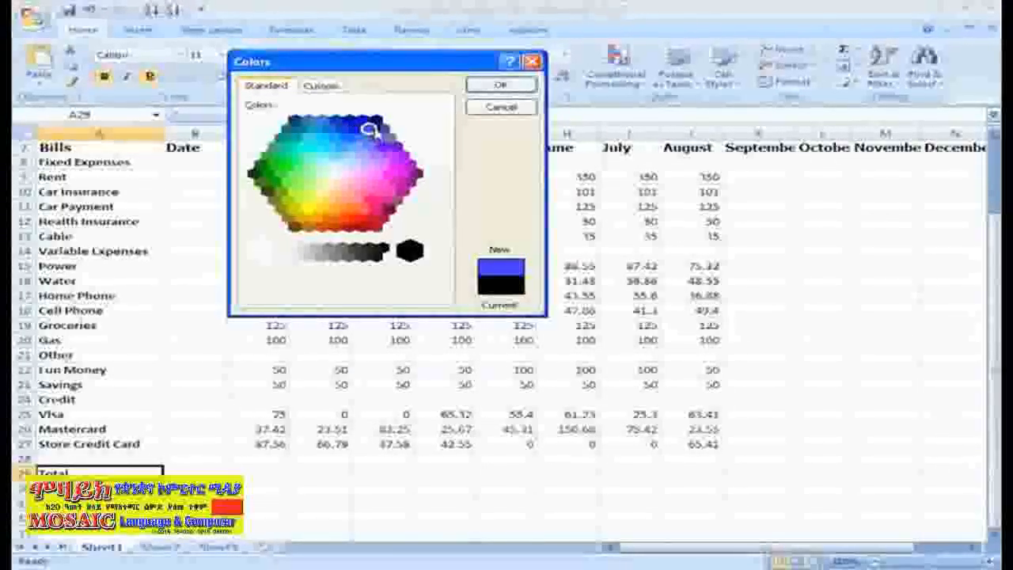
{"action": "left_click", "coordinate": [500, 86]}
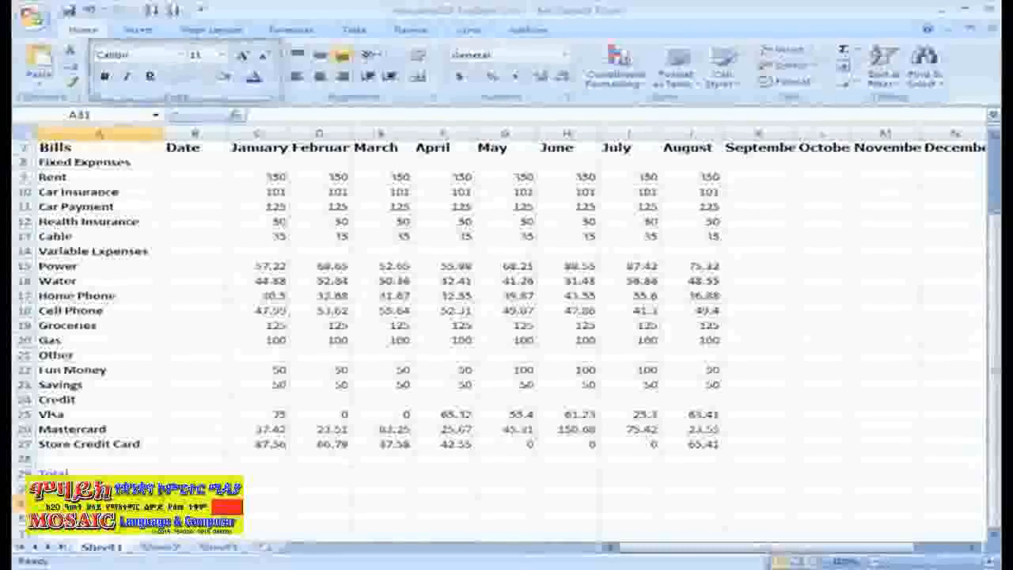
{"action": "left_click", "coordinate": [237, 77]}
{"action": "left_click", "coordinate": [235, 78]}
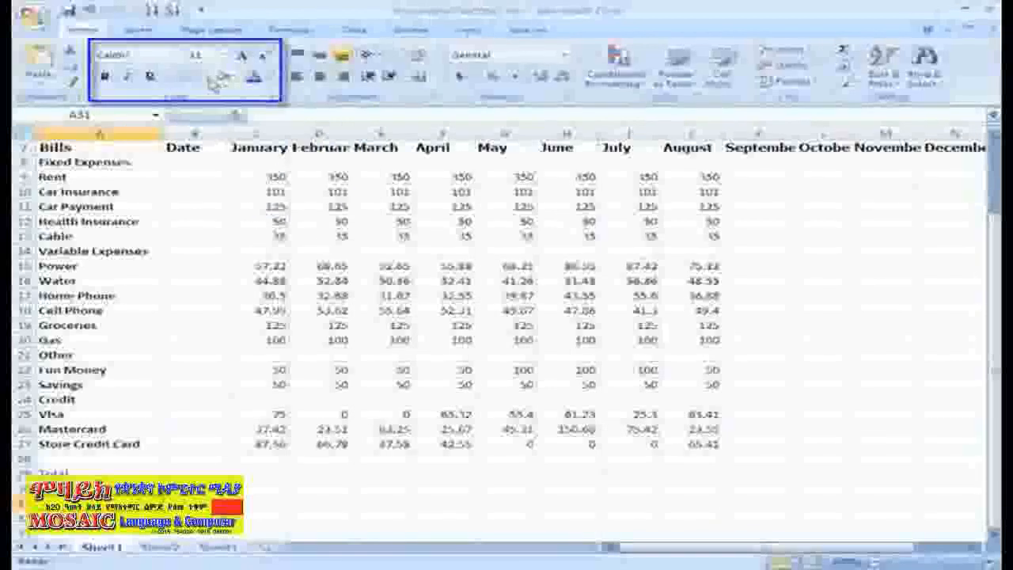
Step: Apply a thick box border around the Variable Expenses row 14
{"action": "left_click", "coordinate": [199, 83]}
{"action": "left_click", "coordinate": [198, 83]}
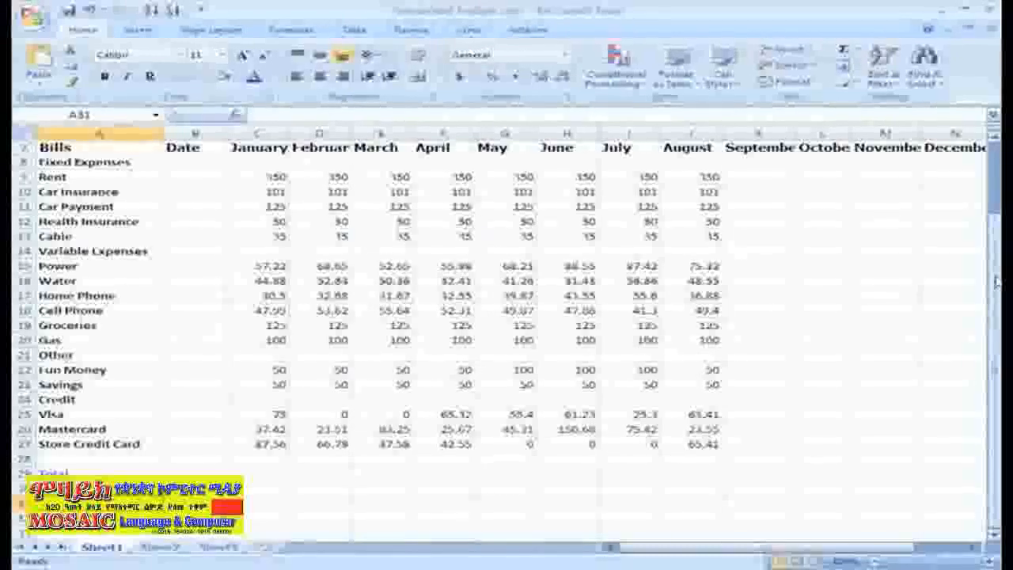
{"action": "scroll", "coordinate": [367, 280], "scroll_direction": "up", "scroll_amount": 1}
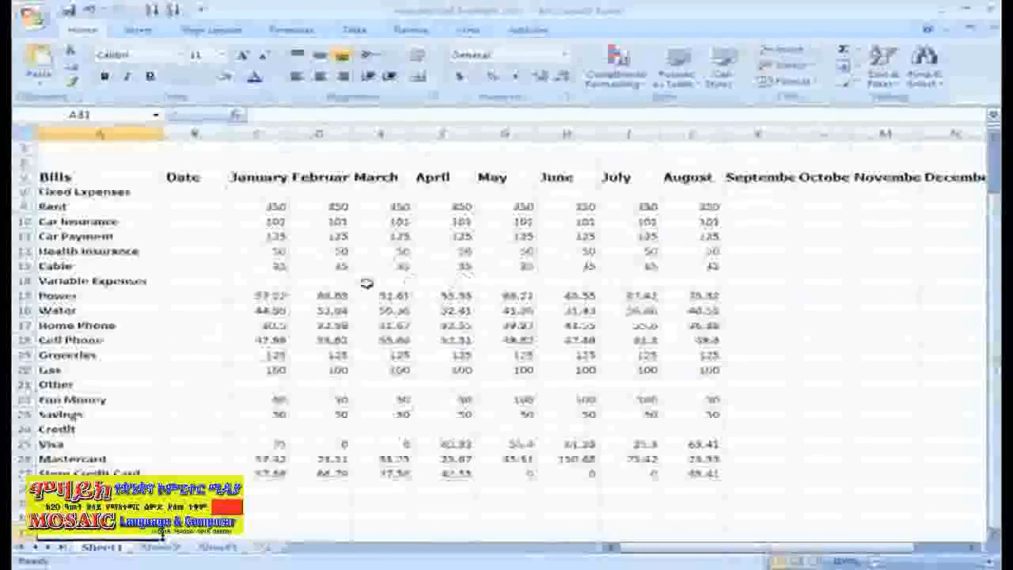
{"action": "left_click", "coordinate": [19, 280]}
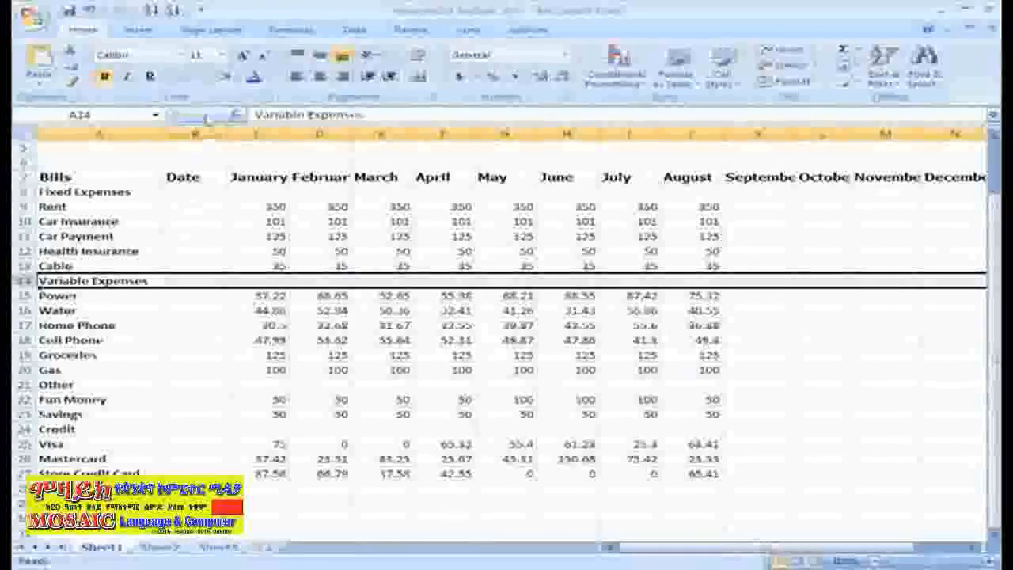
{"action": "left_click", "coordinate": [199, 79]}
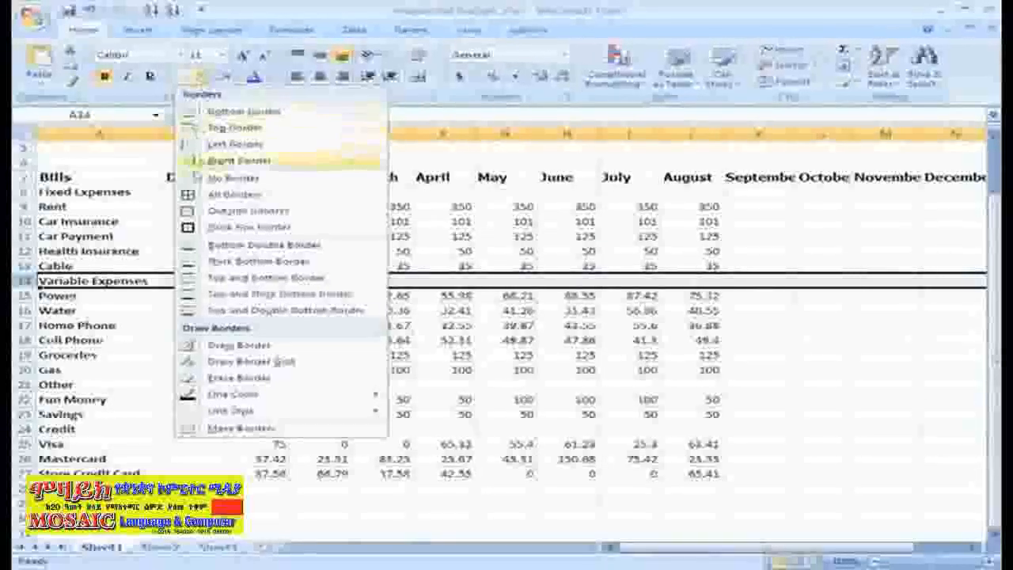
{"action": "left_click", "coordinate": [198, 229]}
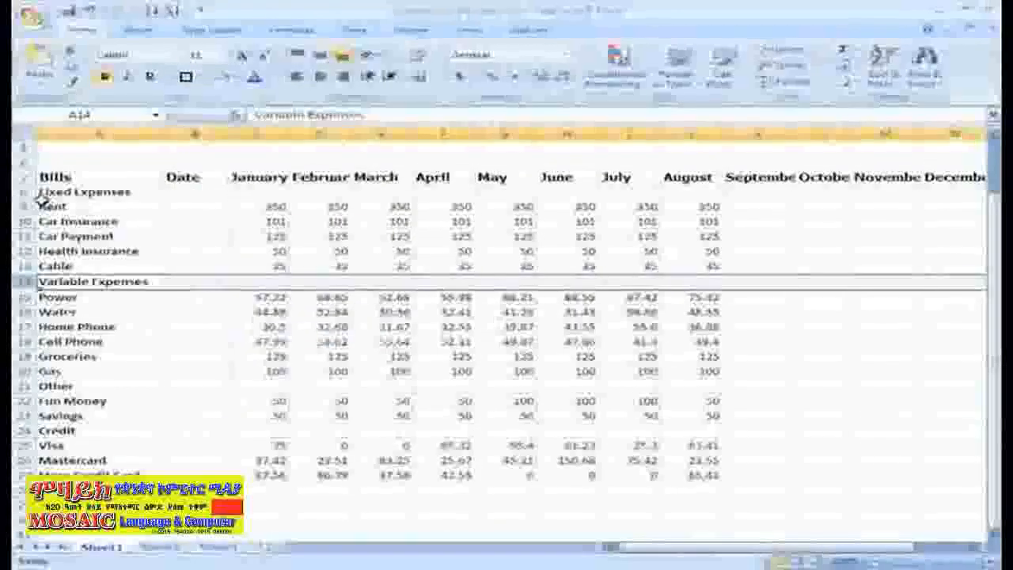
Step: Apply the same thick box border to the Other row 21, the Credit row 24 and the Fixed Expenses row 8
{"action": "left_click", "coordinate": [24, 385]}
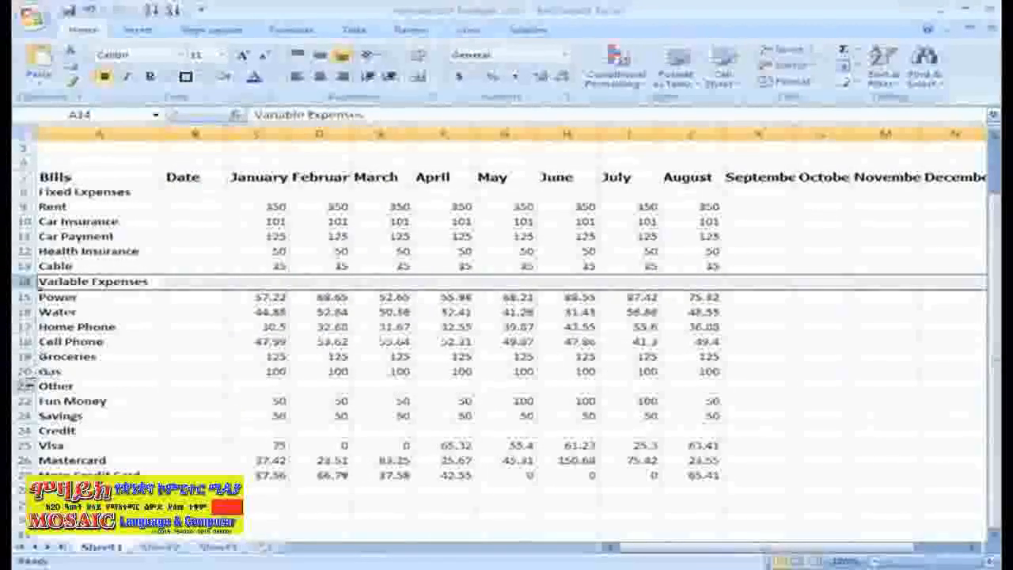
{"action": "left_click", "coordinate": [185, 76]}
{"action": "left_click", "coordinate": [23, 431]}
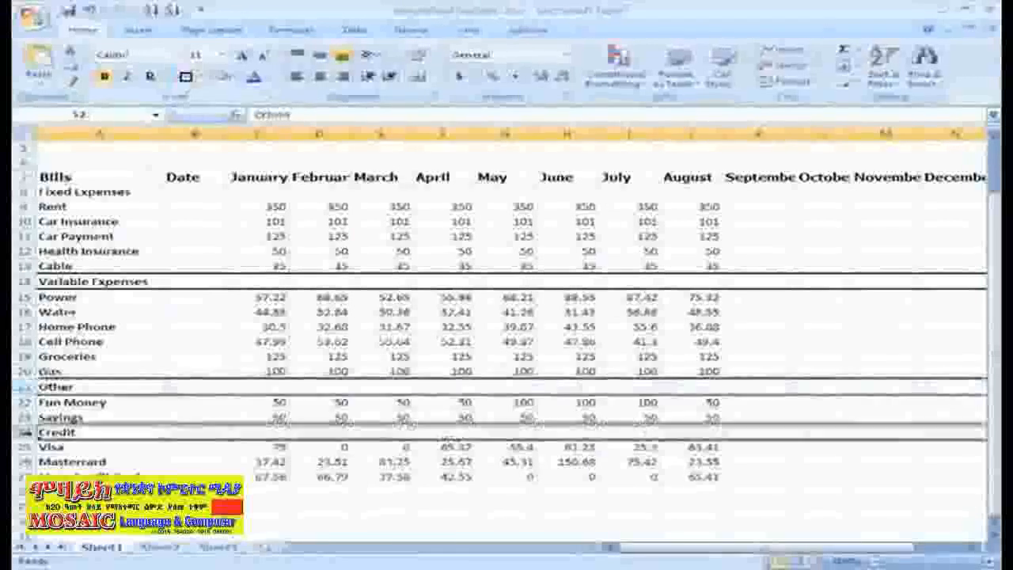
{"action": "left_click", "coordinate": [185, 76]}
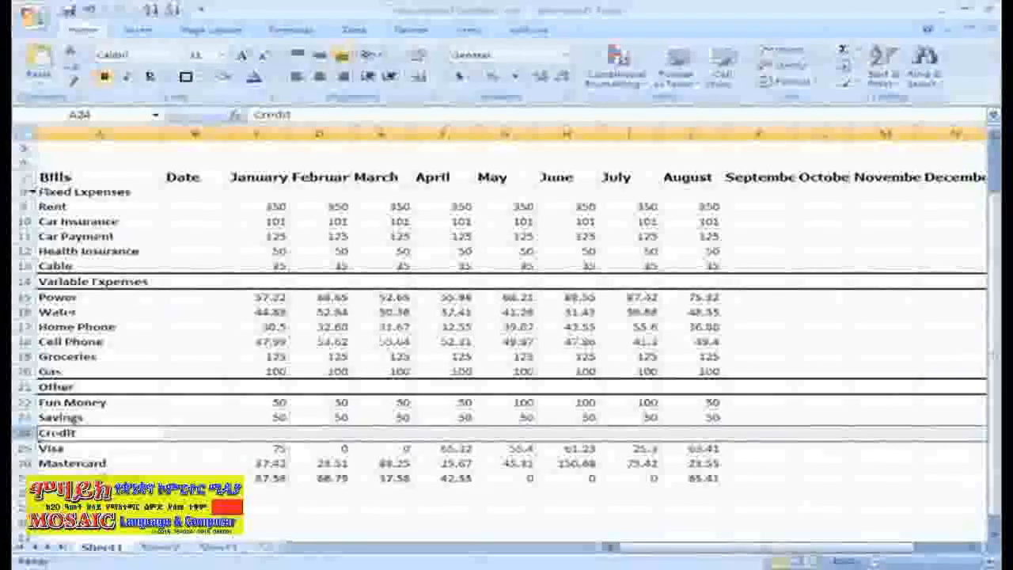
{"action": "left_click", "coordinate": [24, 191]}
{"action": "left_click", "coordinate": [185, 76]}
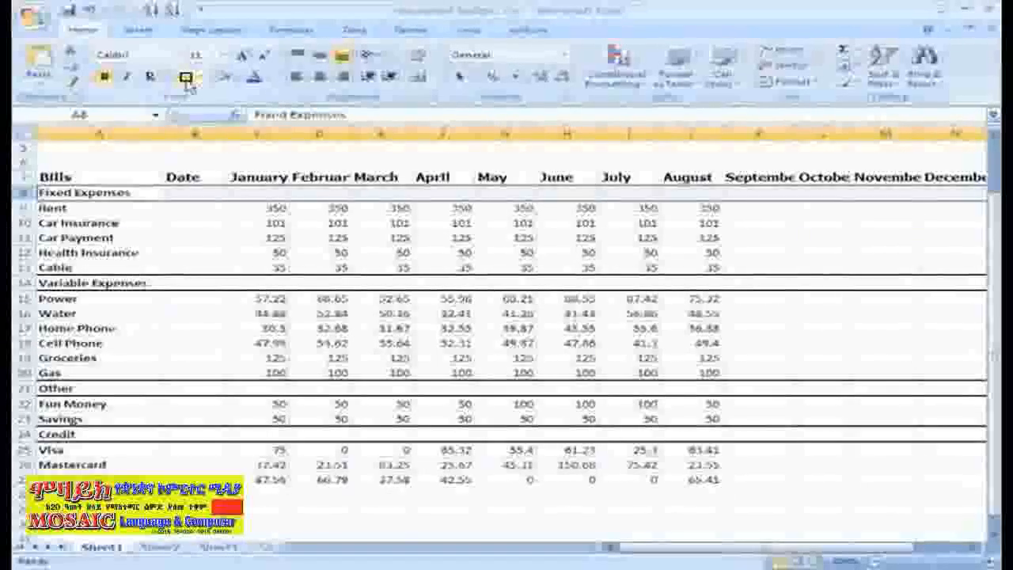
{"action": "left_click", "coordinate": [101, 160]}
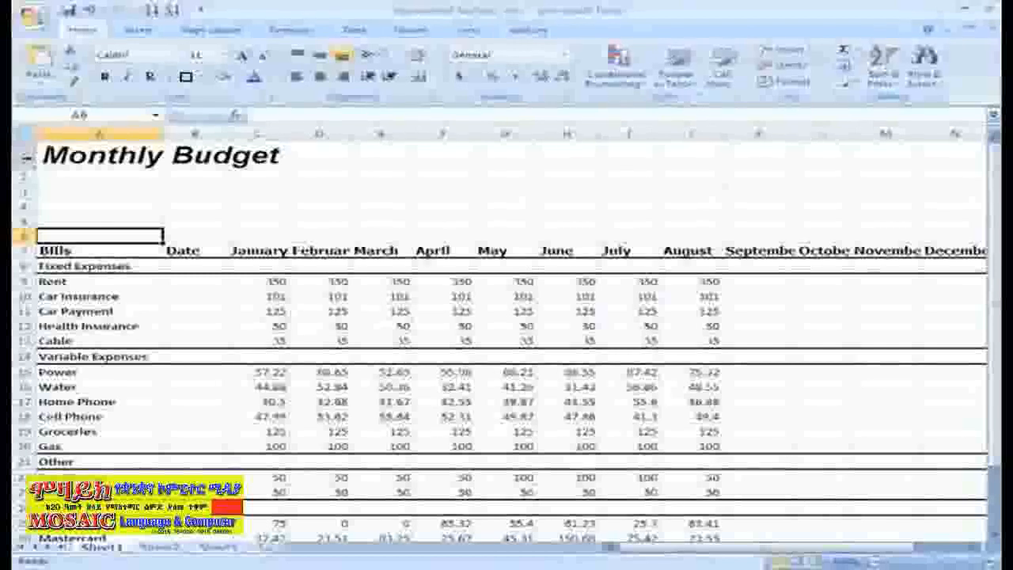
Step: Fill the Monthly Budget title row 1 with a medium blue theme color and set its font color to white
{"action": "left_click", "coordinate": [25, 159]}
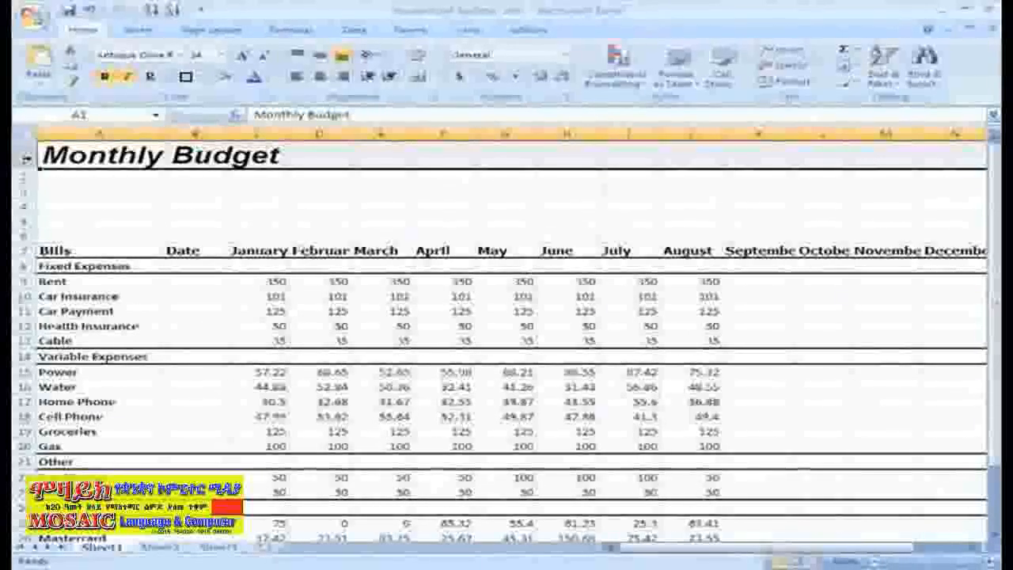
{"action": "left_click", "coordinate": [235, 77]}
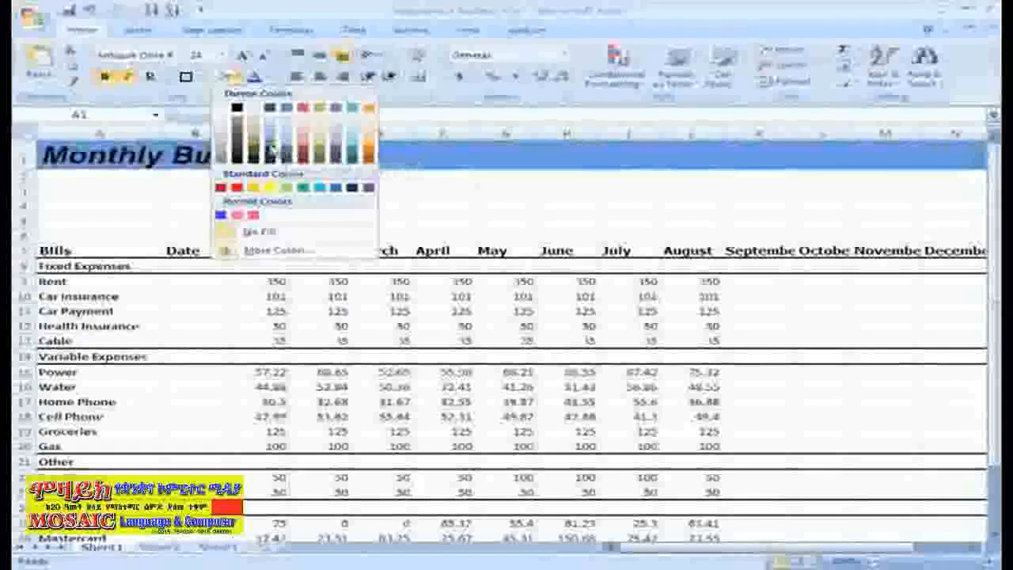
{"action": "left_click", "coordinate": [254, 153]}
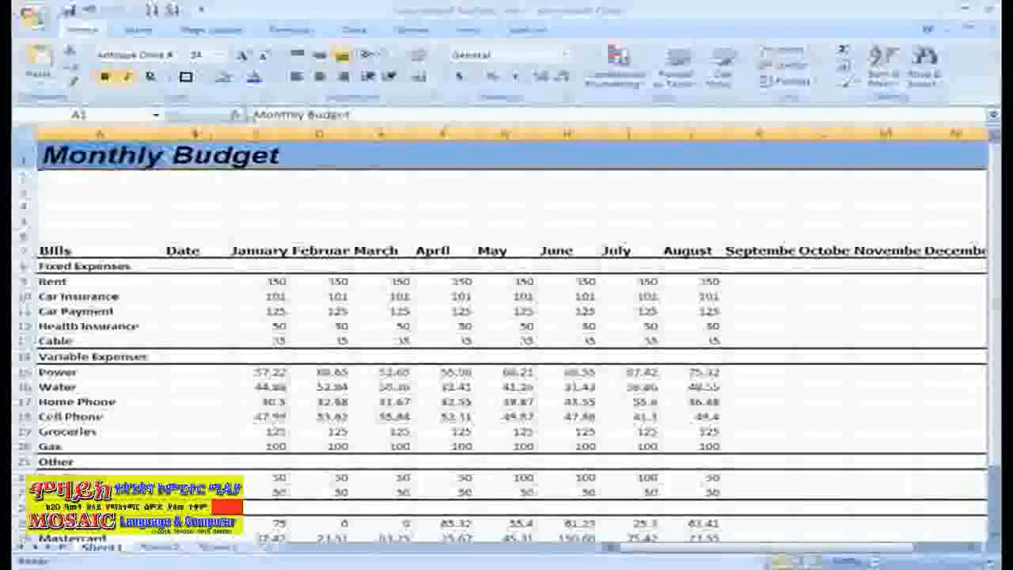
{"action": "left_click", "coordinate": [262, 77]}
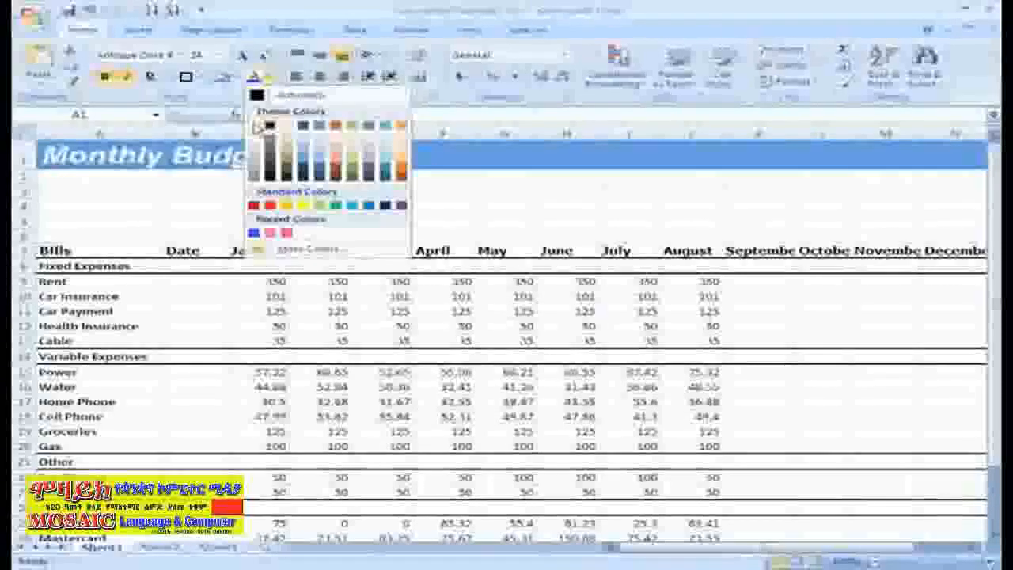
{"action": "left_click", "coordinate": [414, 198]}
{"action": "left_click", "coordinate": [415, 203]}
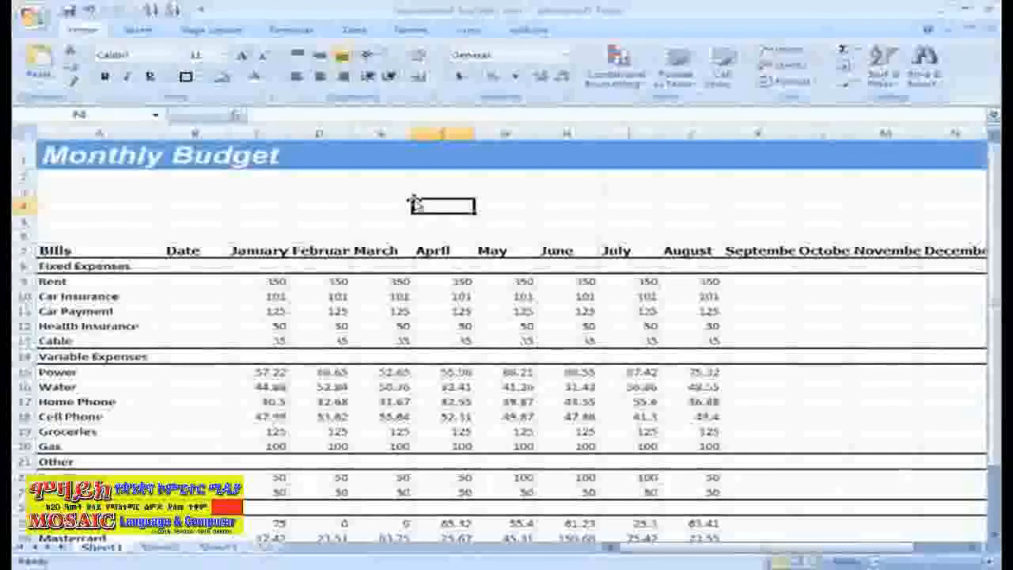
Step: Fill the heading row 7 with Bills, Date and the months with a light blue theme shade
{"action": "left_click", "coordinate": [22, 250]}
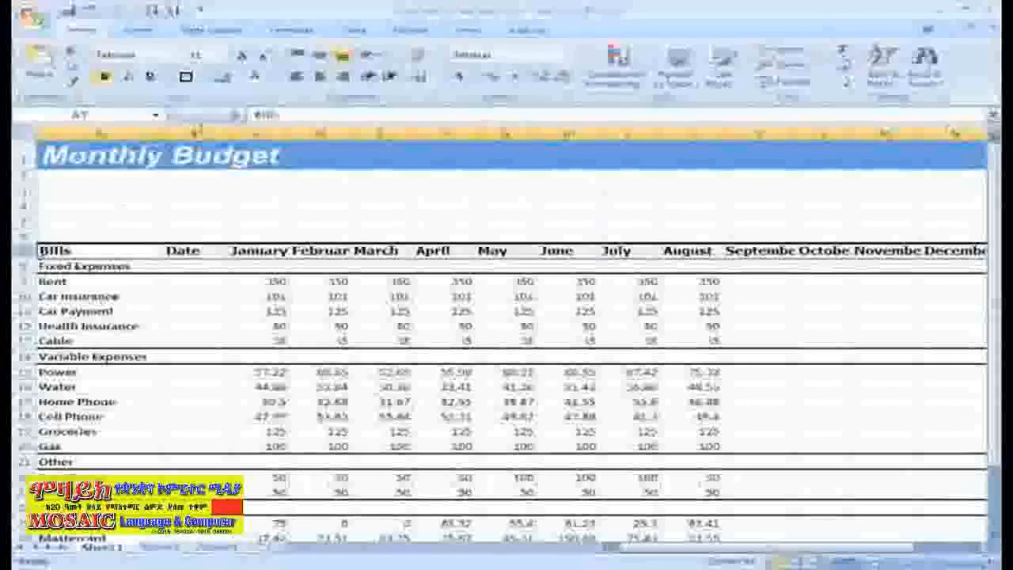
{"action": "left_click", "coordinate": [231, 76]}
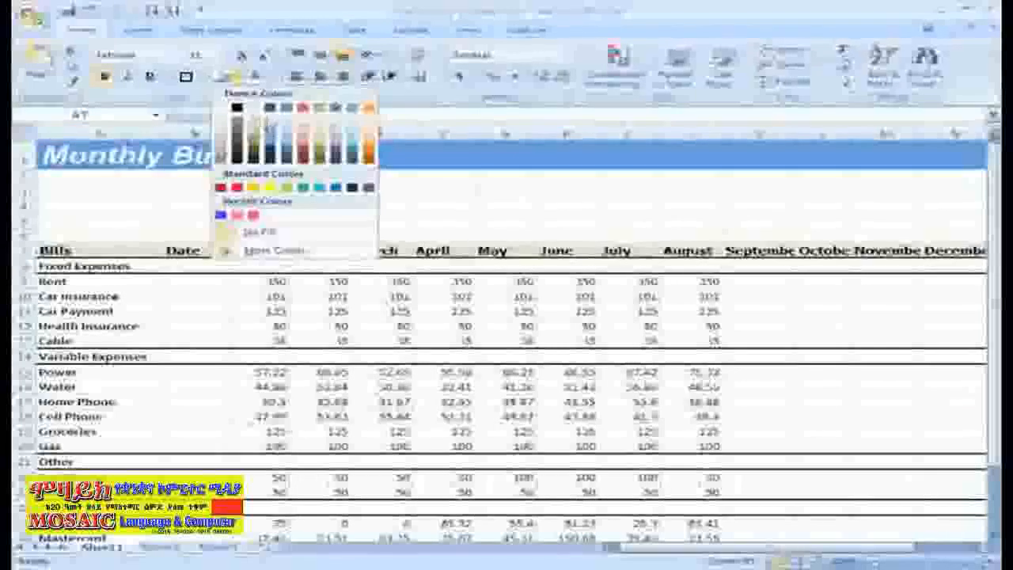
{"action": "left_click", "coordinate": [269, 123]}
{"action": "left_click", "coordinate": [230, 207]}
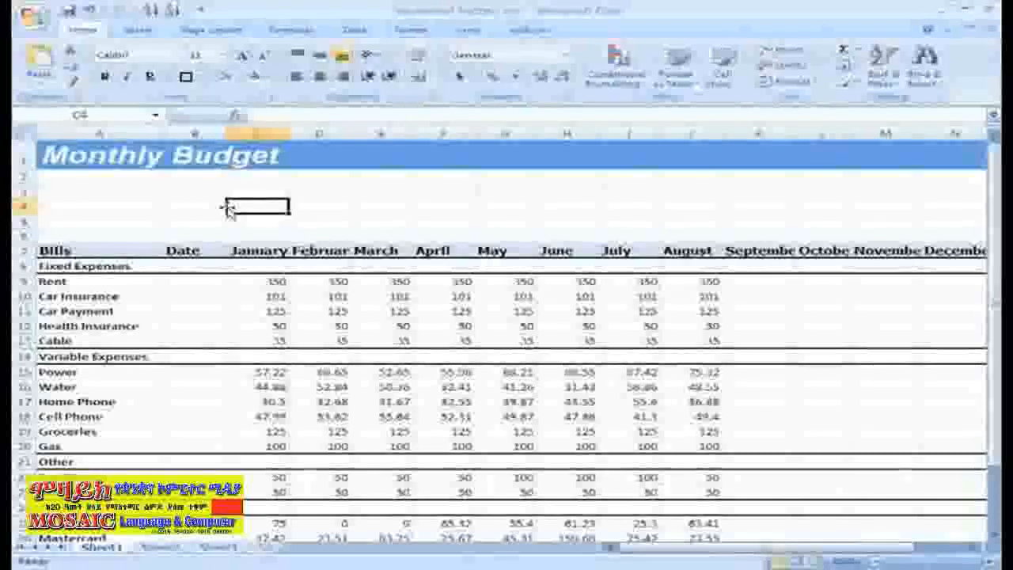
Step: Format the whole January column C as Currency and look at the available accounting currency formats
{"action": "left_click", "coordinate": [253, 129]}
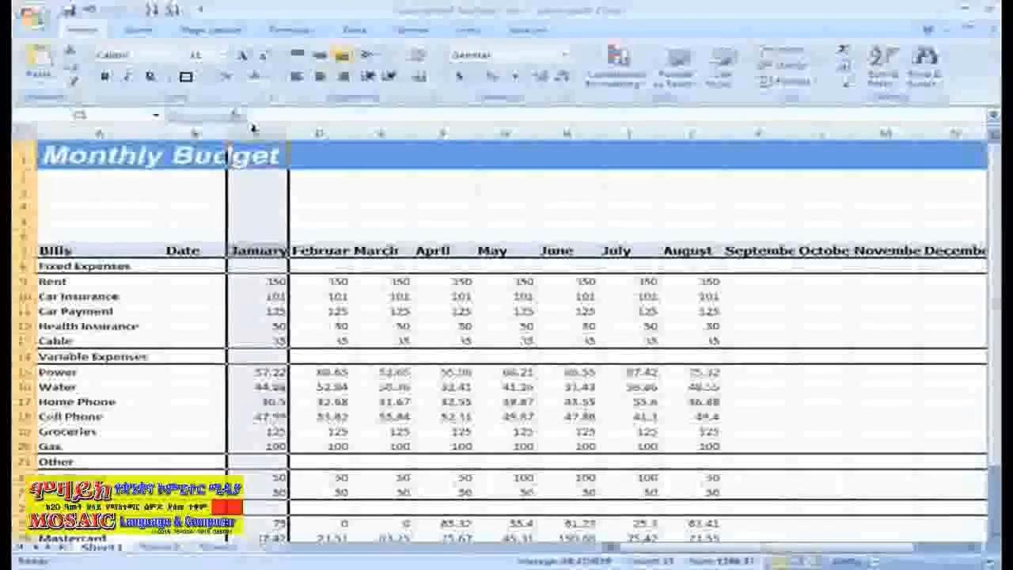
{"action": "left_click", "coordinate": [566, 56]}
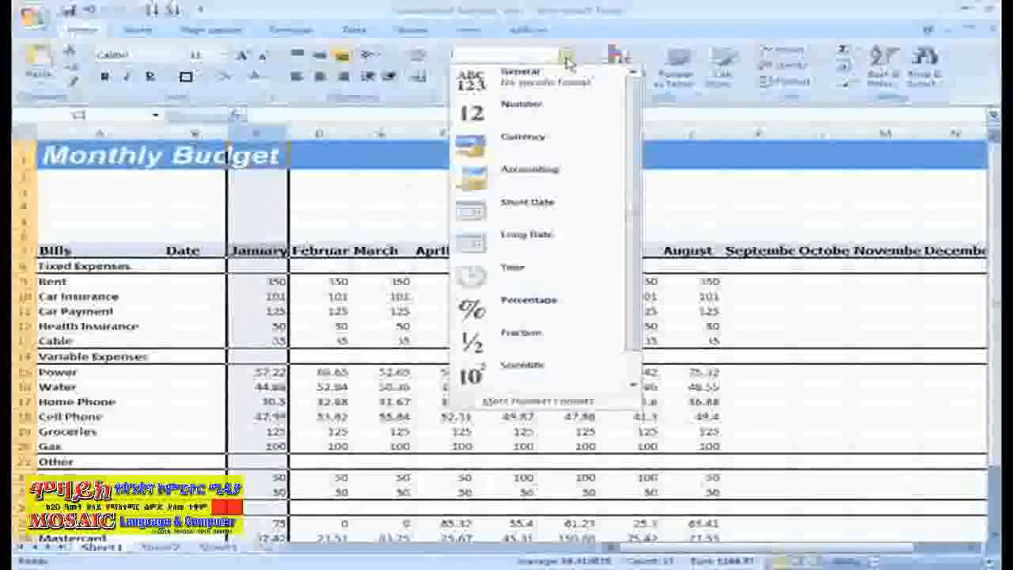
{"action": "left_click", "coordinate": [582, 145]}
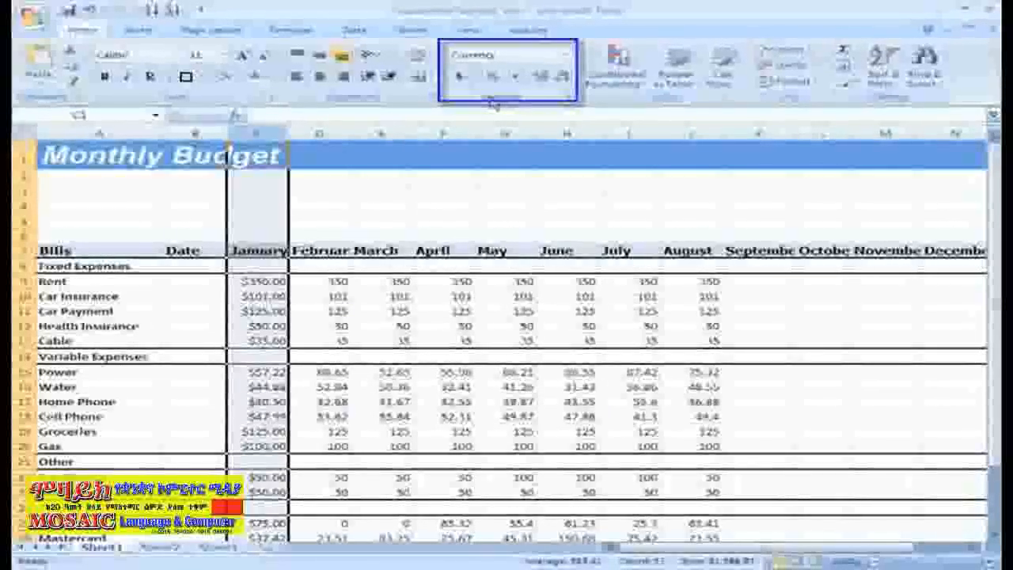
{"action": "left_click", "coordinate": [477, 82]}
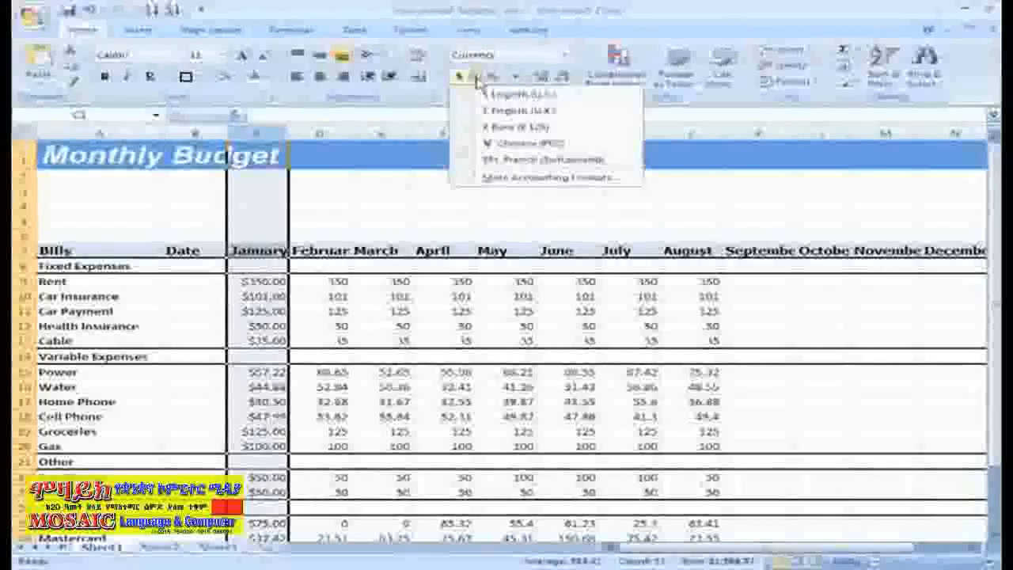
{"action": "left_click", "coordinate": [476, 82]}
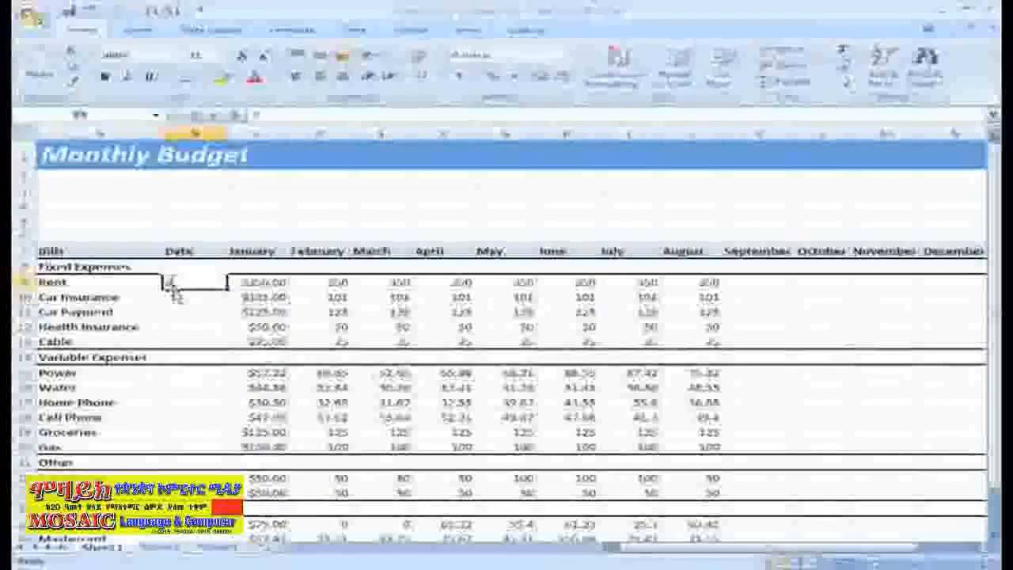
Step: Enter the date 8-1 for Rent in cell B9 and format the cell as Short Date
{"action": "type", "text": "1"}
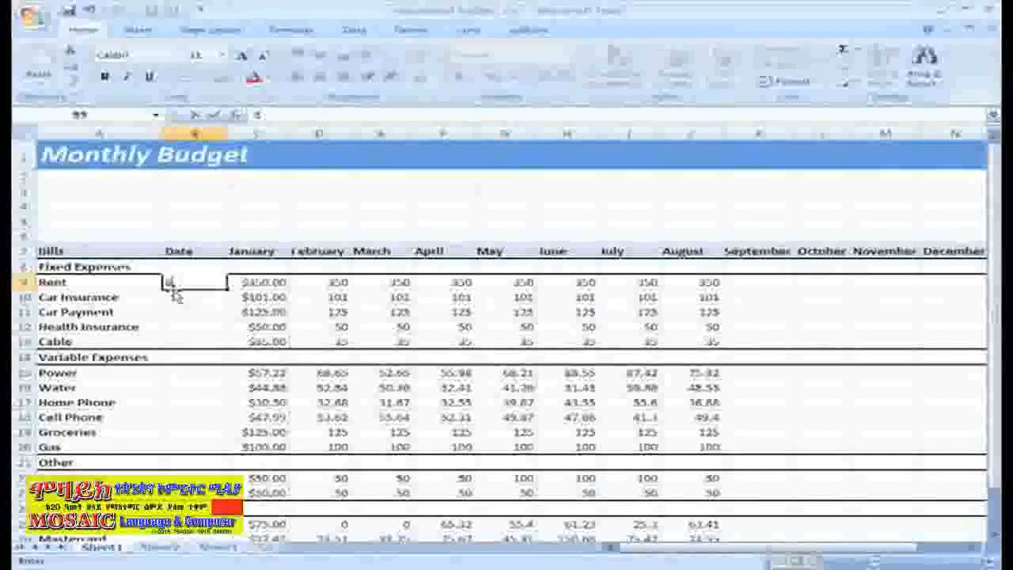
{"action": "type", "text": "-"}
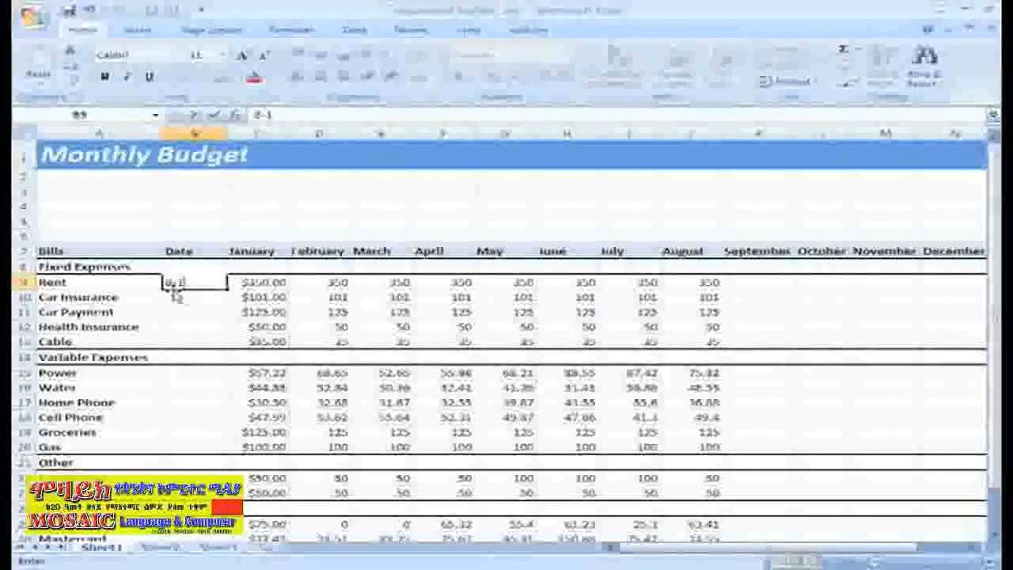
{"action": "type", "text": "1"}
{"action": "key", "text": "Return"}
{"action": "left_click", "coordinate": [202, 282]}
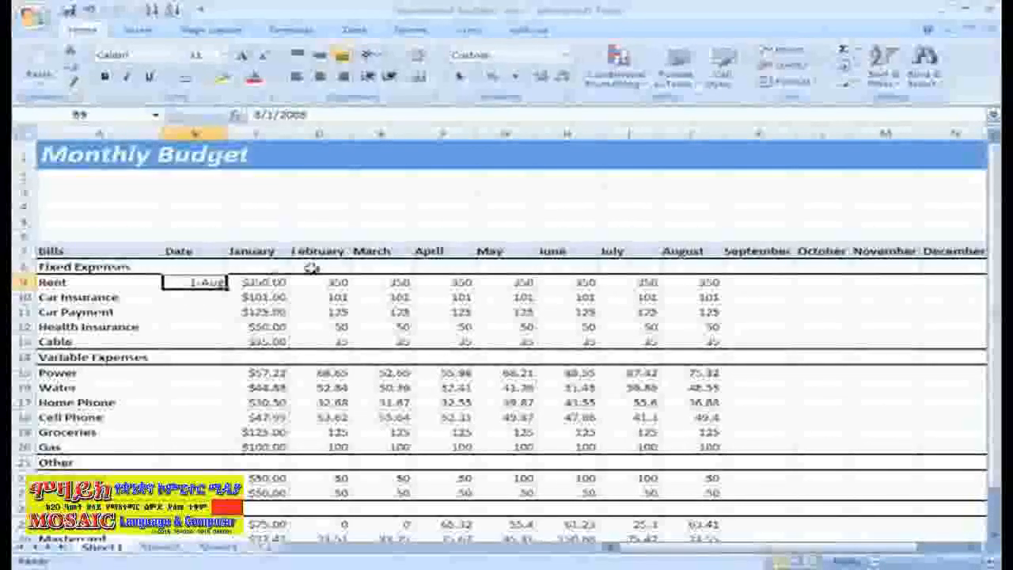
{"action": "left_click", "coordinate": [567, 56]}
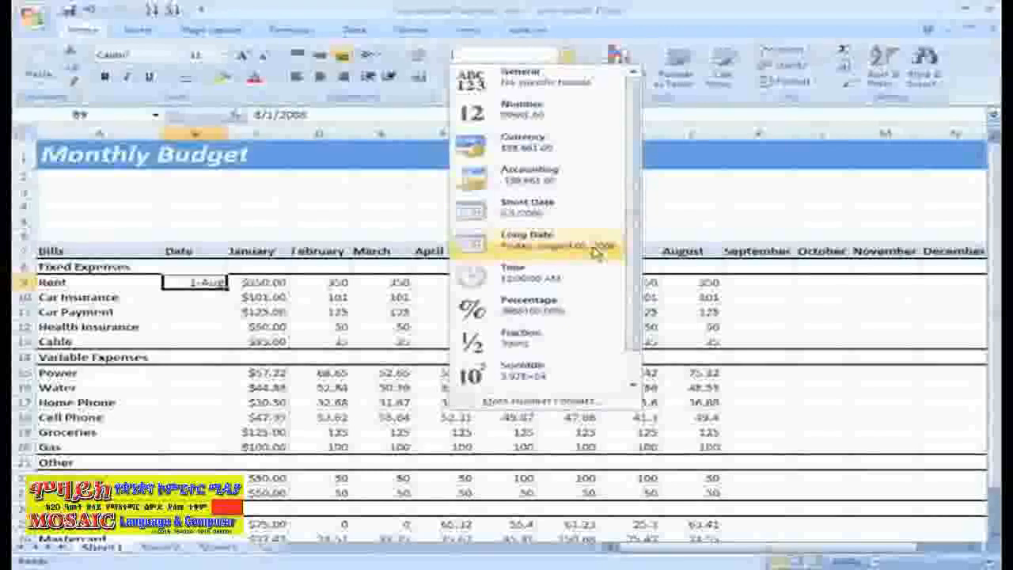
{"action": "left_click", "coordinate": [553, 212]}
{"action": "left_click", "coordinate": [204, 299]}
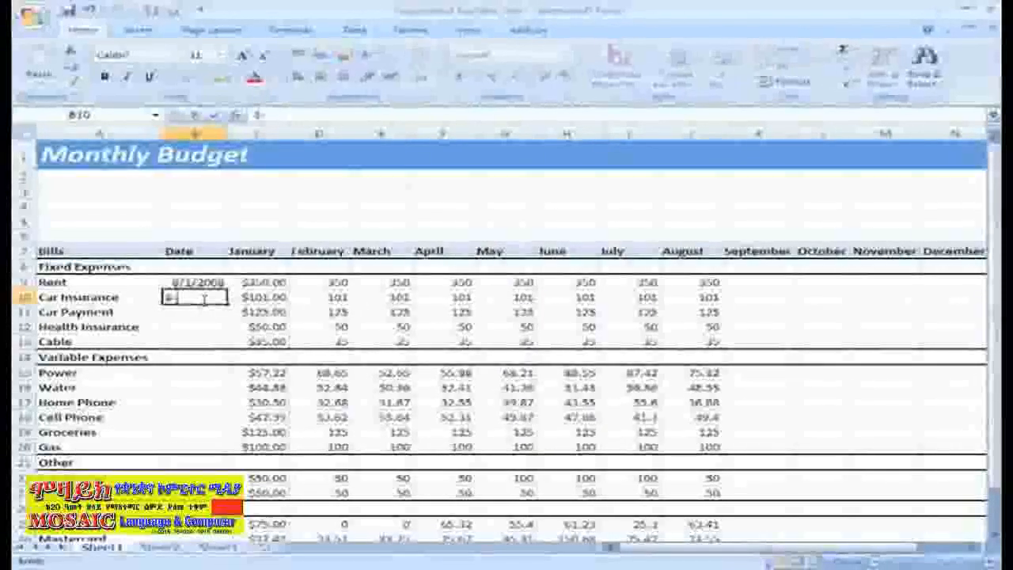
{"action": "key", "text": "BackSpace"}
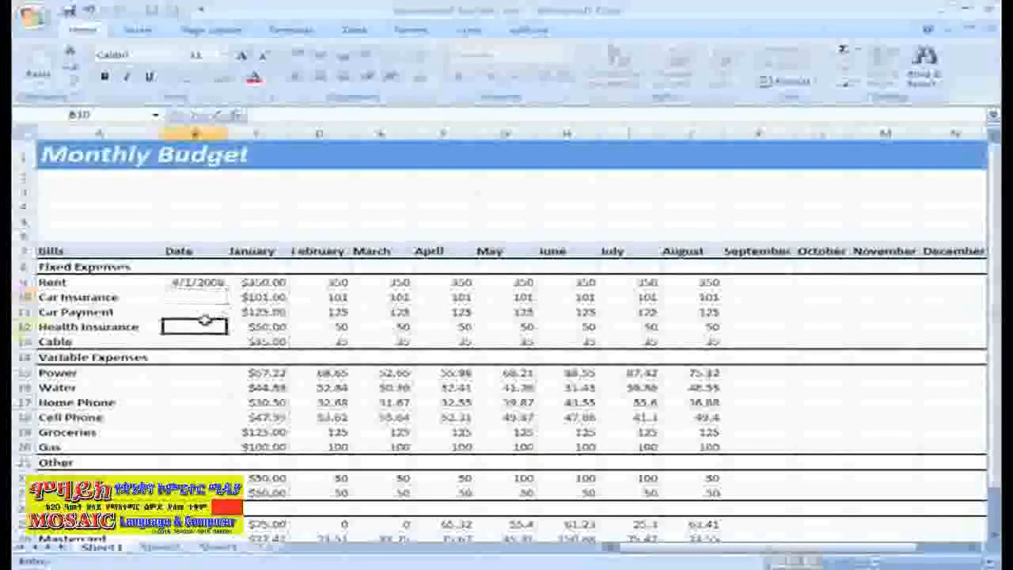
{"action": "left_click", "coordinate": [204, 323]}
Step: Format the empty date cells B10 to B13, from Car Insurance to Cable, as Short Date
{"action": "left_click", "coordinate": [201, 298]}
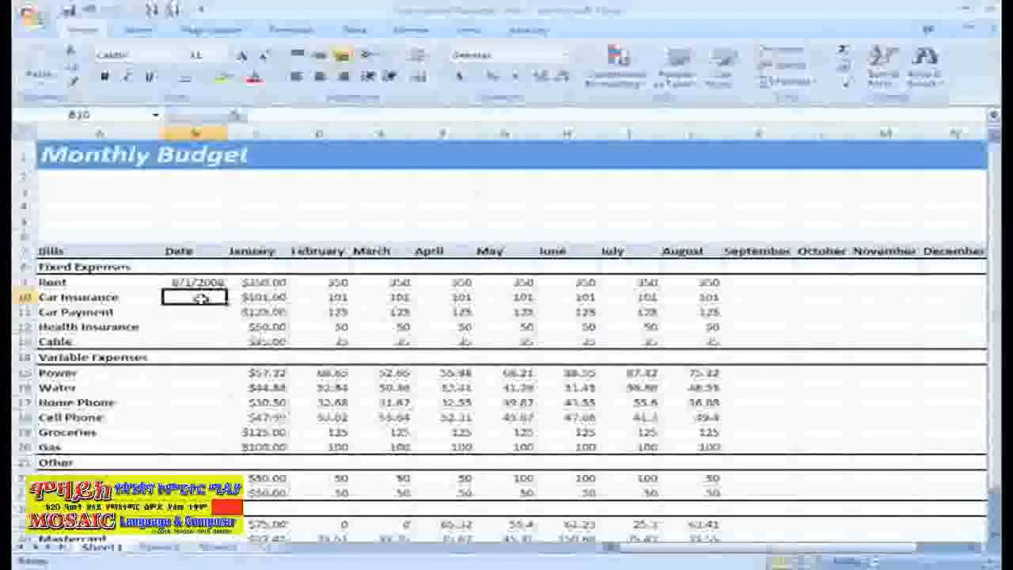
{"action": "left_click_drag", "start_coordinate": [201, 333], "coordinate": [201, 337]}
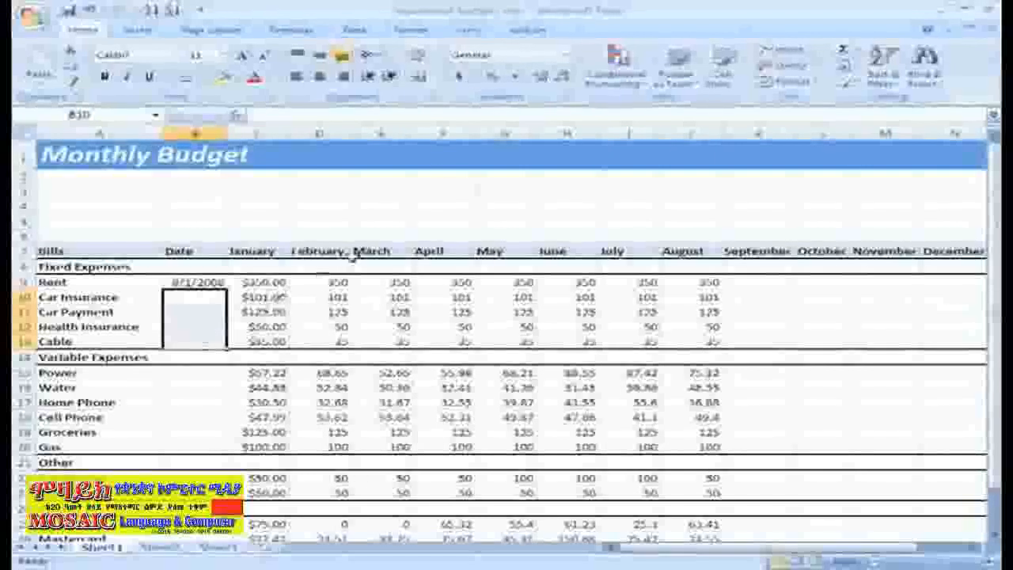
{"action": "left_click", "coordinate": [567, 55]}
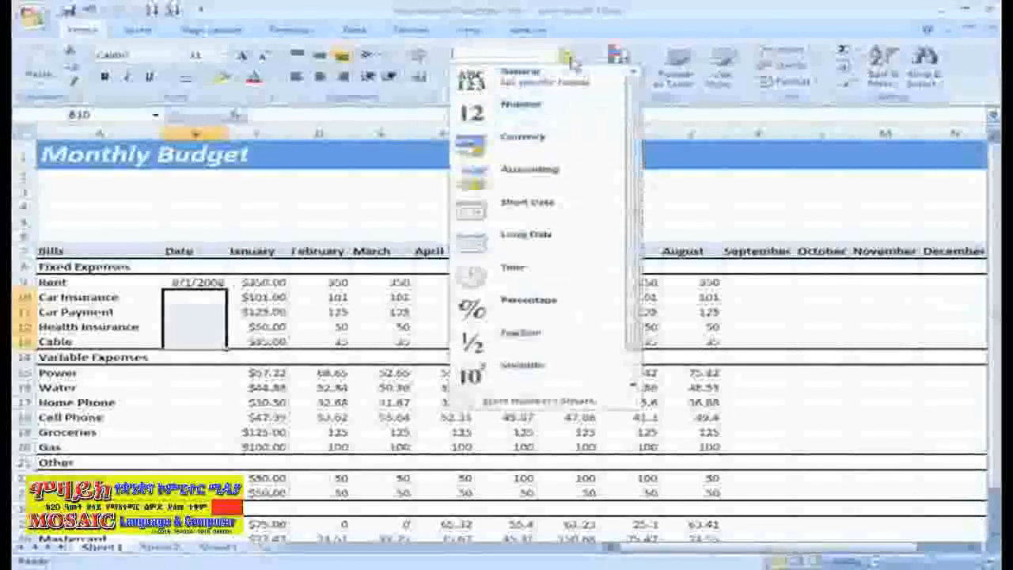
{"action": "left_click", "coordinate": [576, 210]}
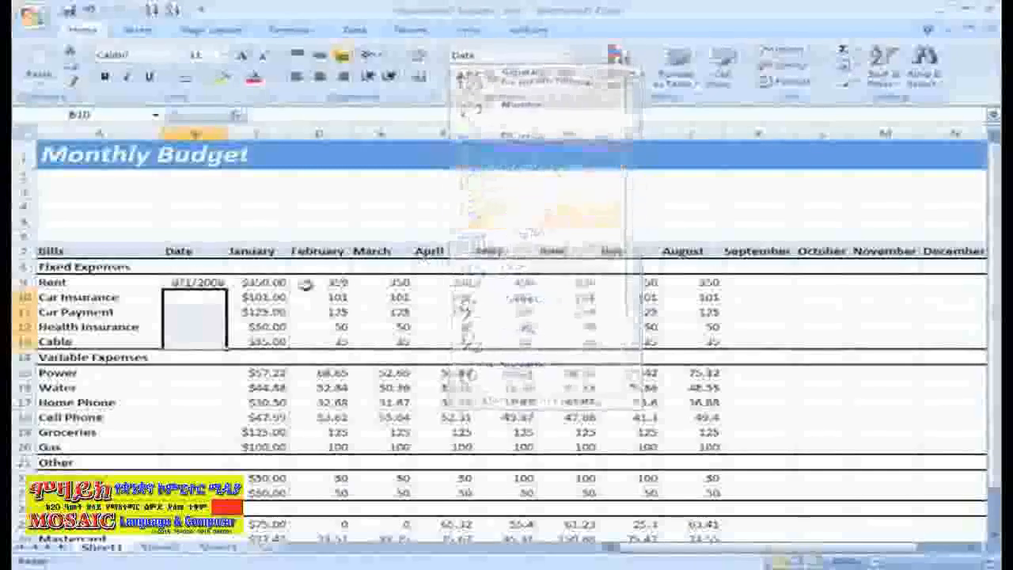
Step: Enter the bill dates 8-15 for Car Insurance, August 22 for Car Payment, and 8-28 for both Health Insurance and Cable
{"action": "left_click", "coordinate": [214, 295]}
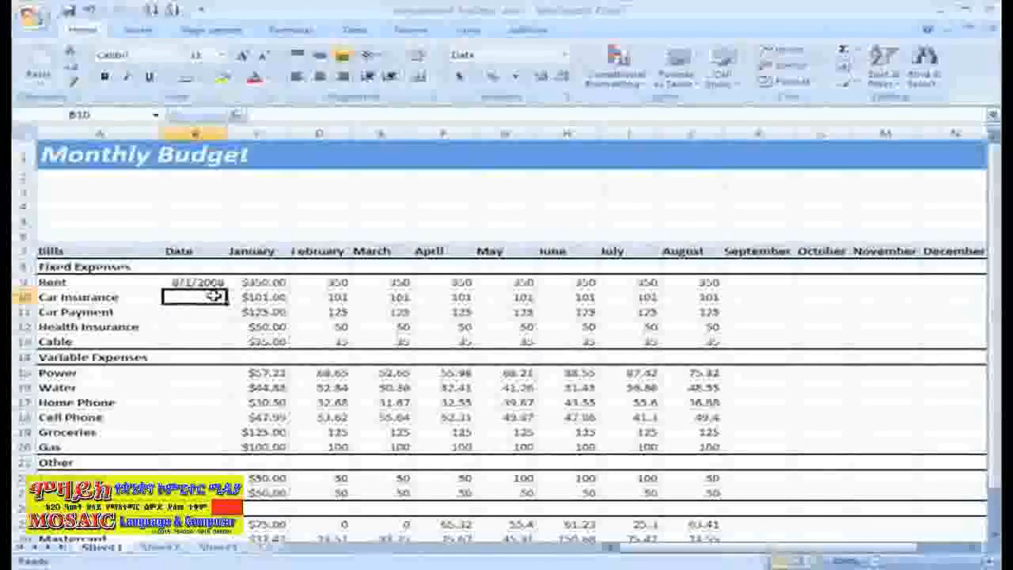
{"action": "type", "text": "8-15"}
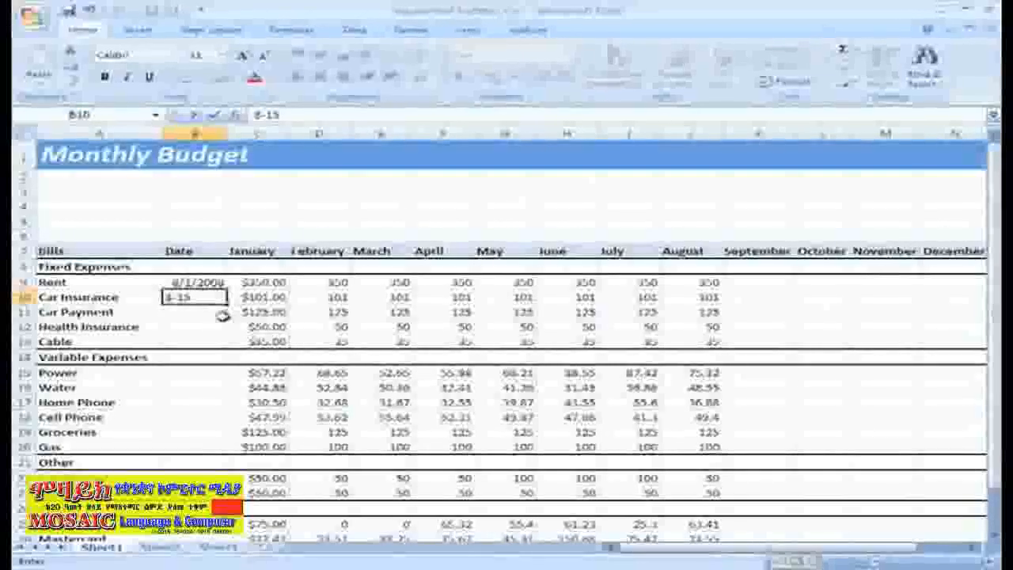
{"action": "left_click", "coordinate": [207, 311]}
{"action": "type", "text": "august 22"}
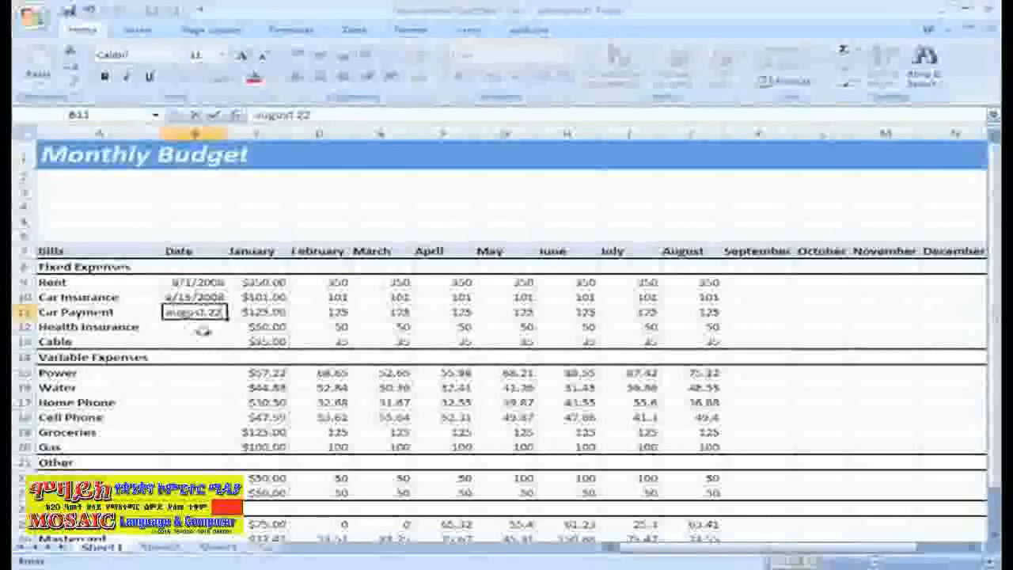
{"action": "left_click", "coordinate": [204, 330]}
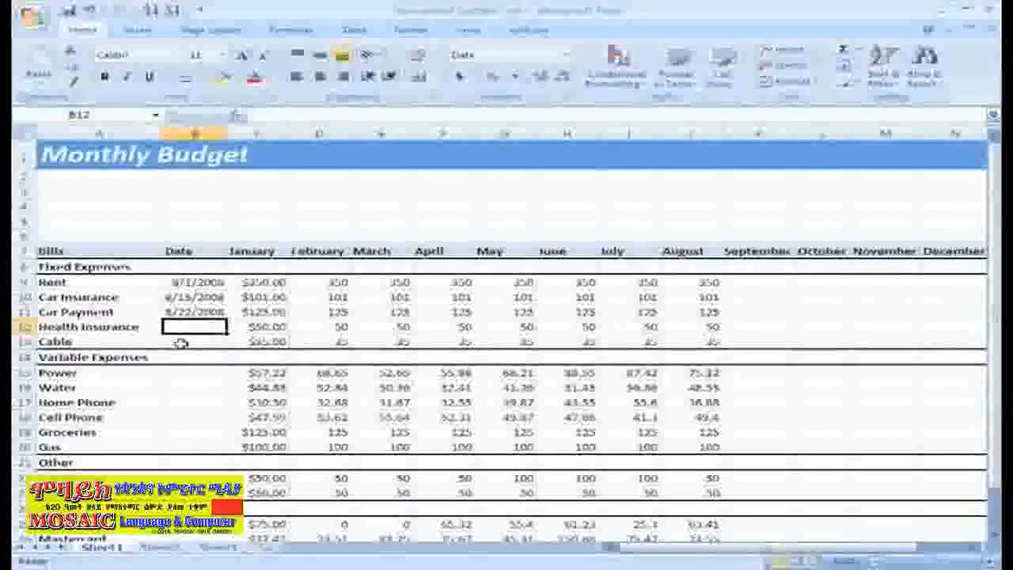
{"action": "type", "text": "8-28"}
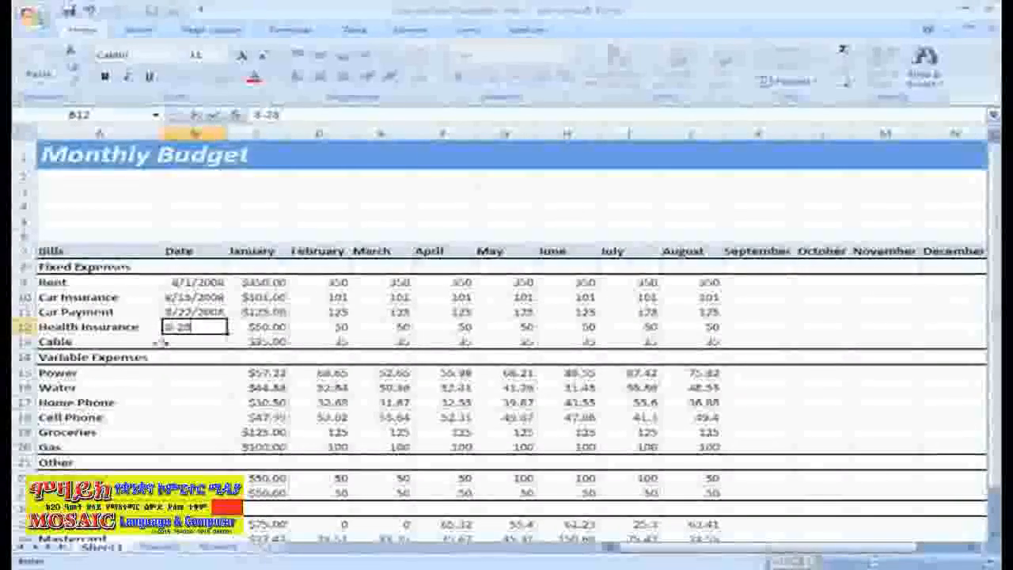
{"action": "left_click", "coordinate": [190, 372]}
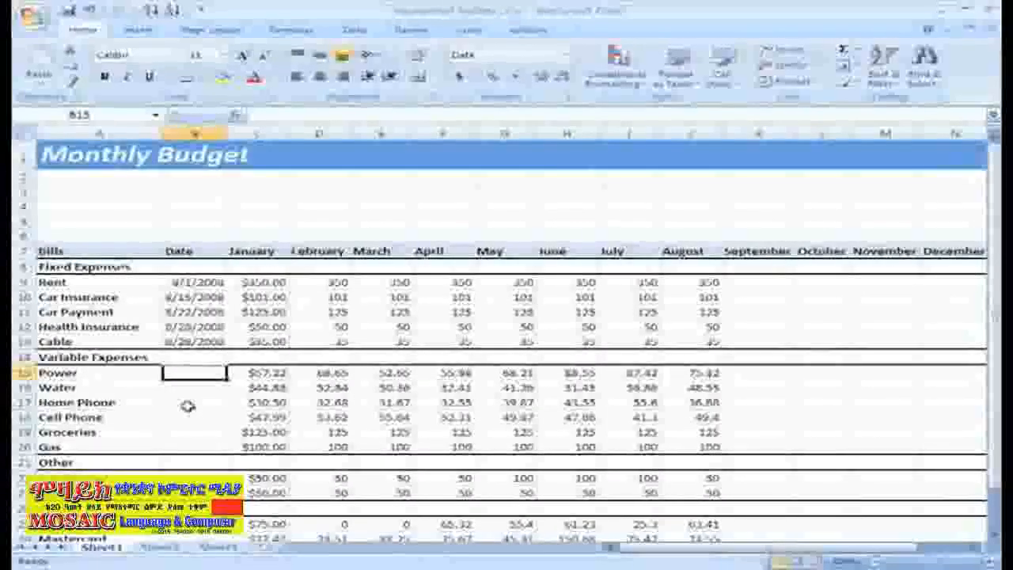
Step: Merge and center the Monthly Budget title across the blue band in row 1, from cell A1 to O1
{"action": "left_click", "coordinate": [59, 156]}
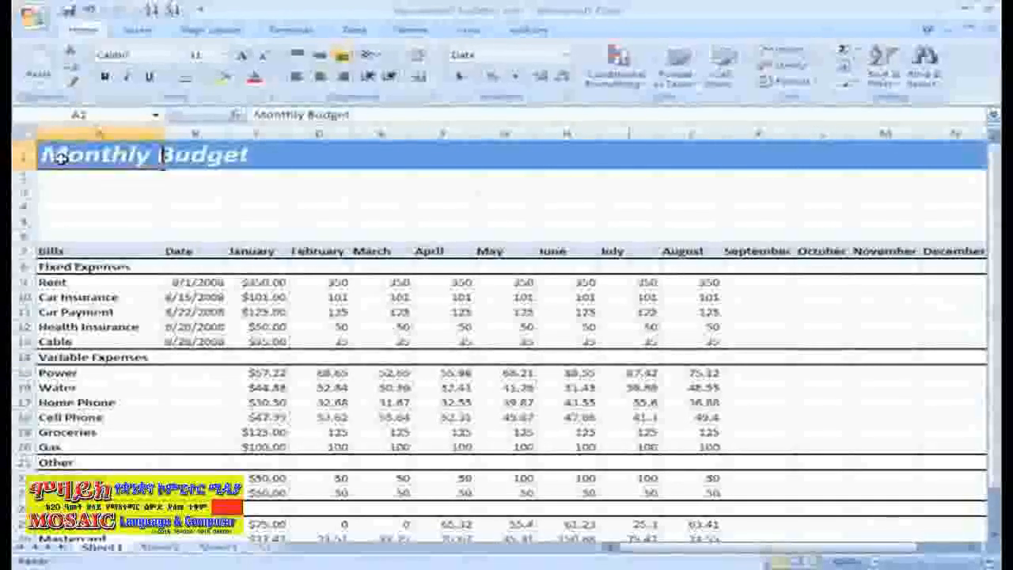
{"action": "left_click_drag", "start_coordinate": [59, 156], "coordinate": [910, 160]}
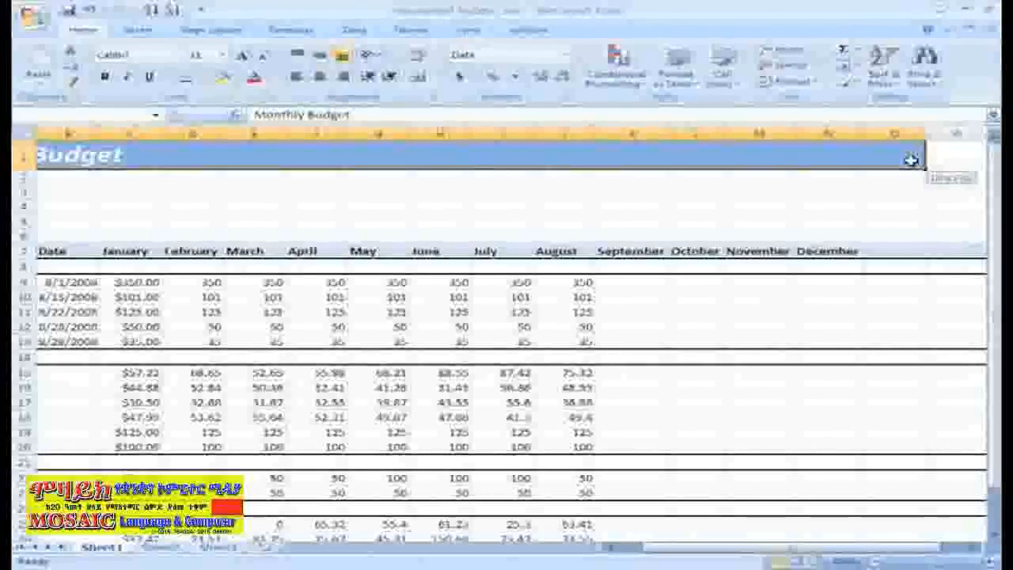
{"action": "left_click_drag", "start_coordinate": [911, 160], "coordinate": [910, 160]}
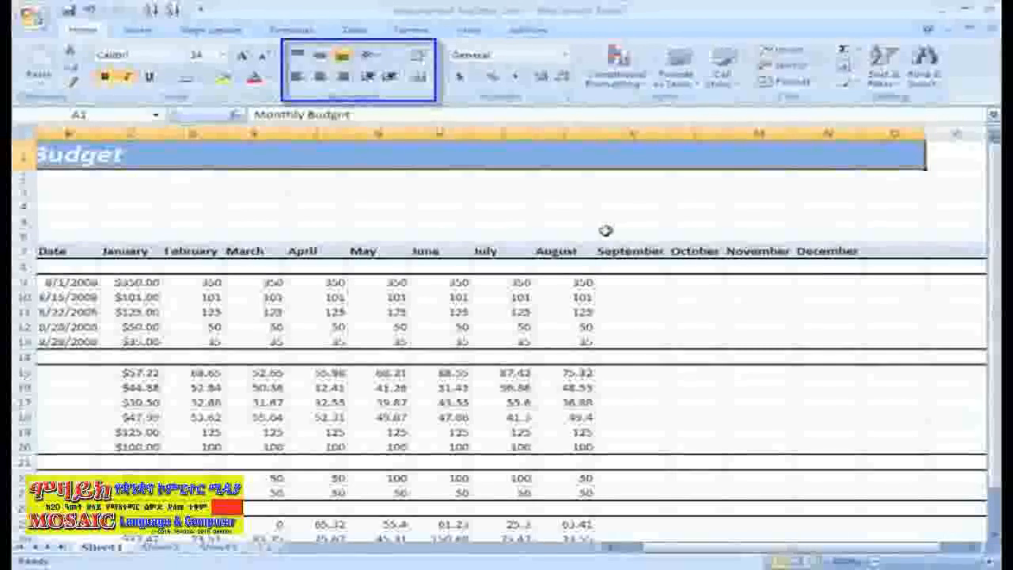
{"action": "left_click", "coordinate": [418, 79]}
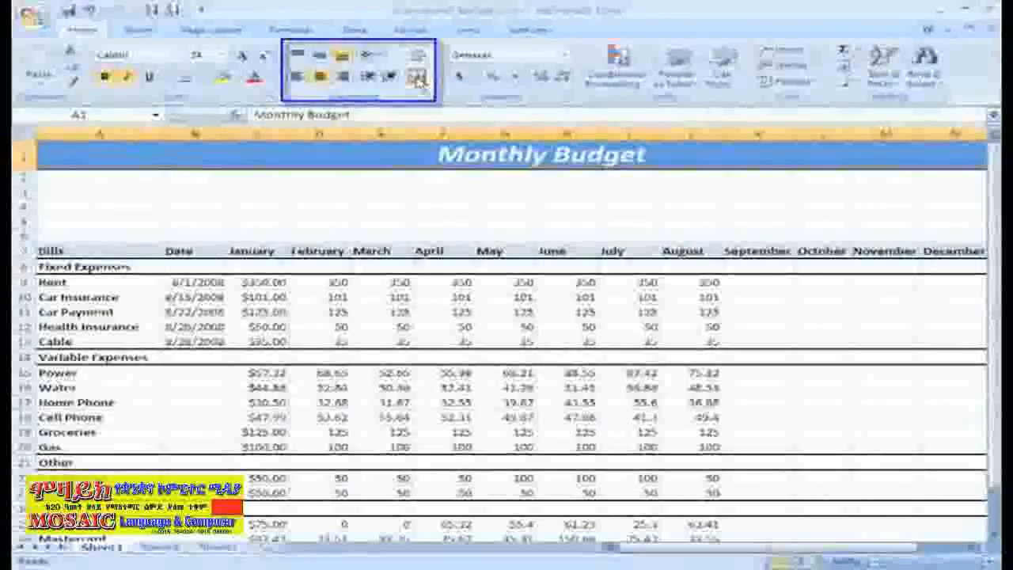